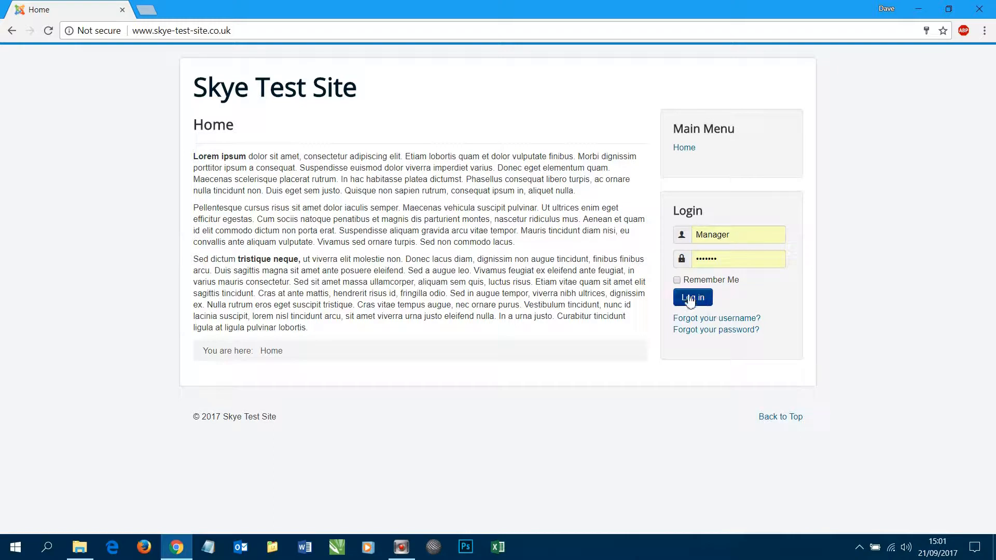
Log in to the site as Manager, then look at the Home article in the editor and close it again.
left_click(689, 300)
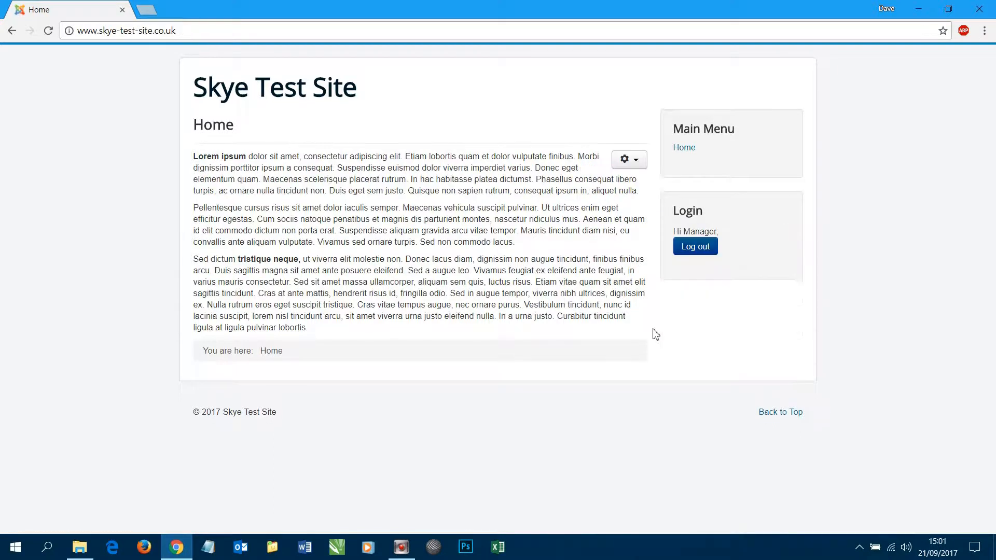
left_click(629, 165)
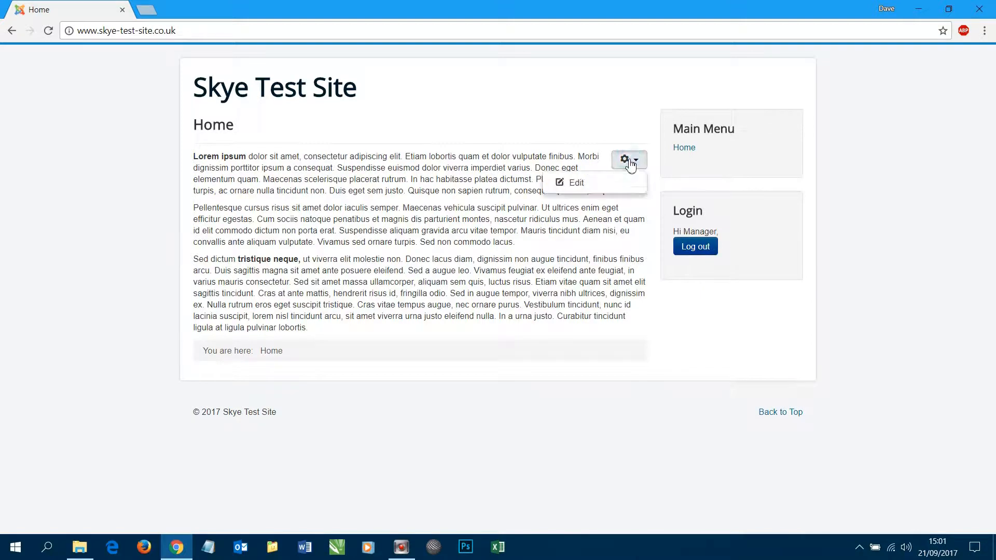
left_click(573, 184)
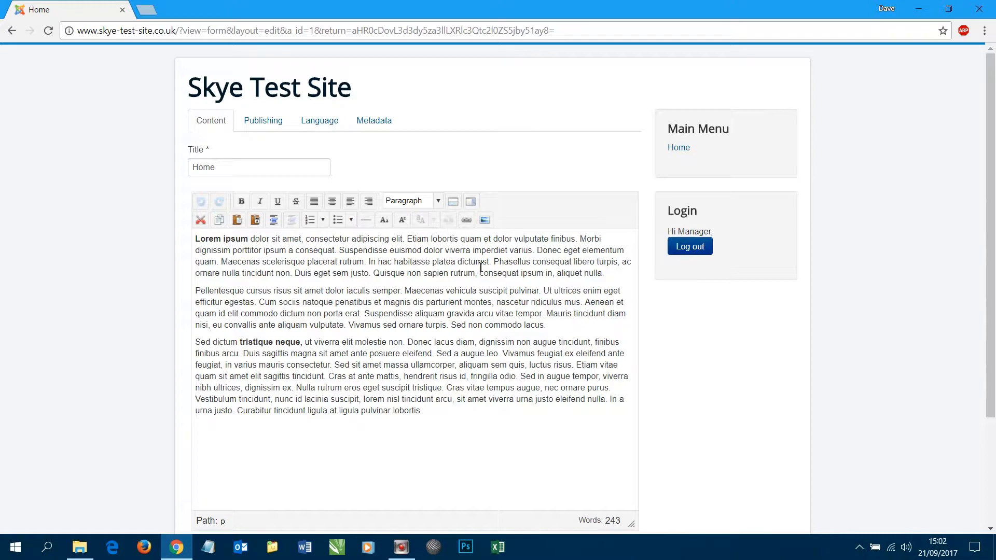
scroll(378, 353, "down", 3)
left_click(267, 419)
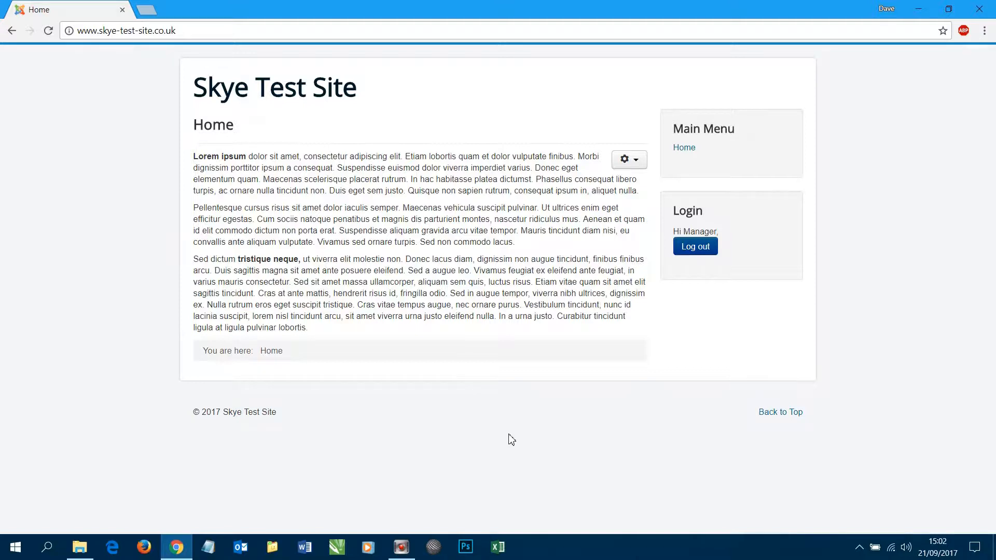
left_click(195, 158)
left_click_drag(195, 158, 642, 239)
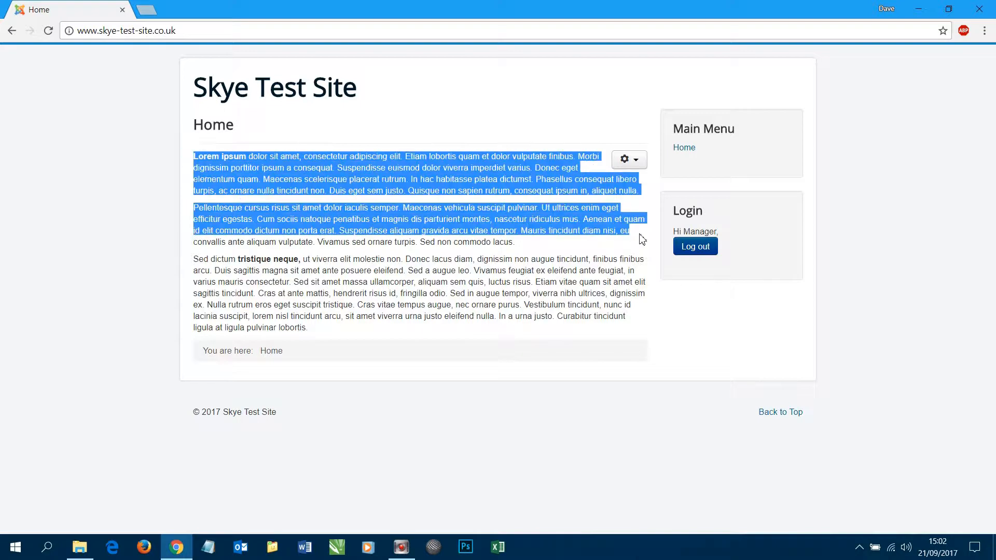
left_click(488, 236)
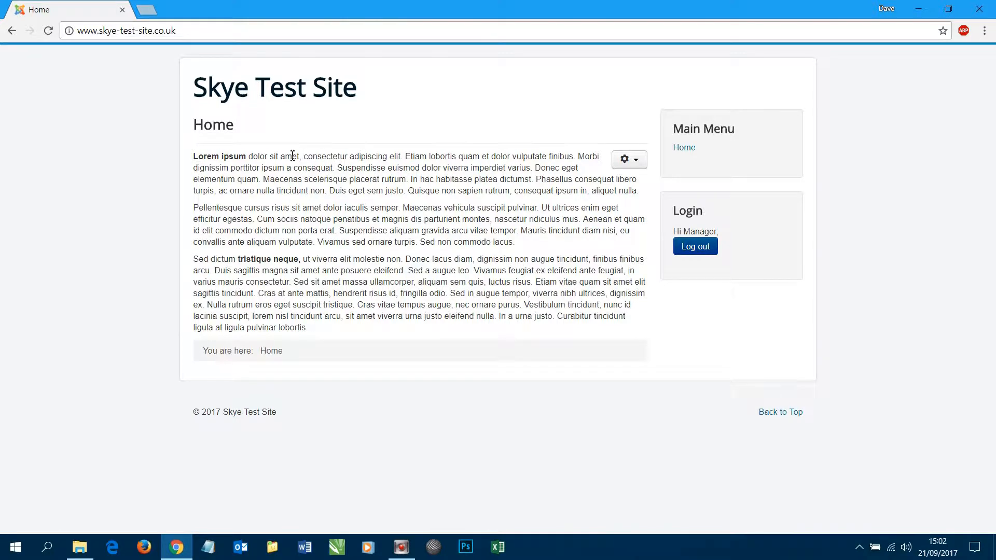
left_click_drag(198, 157, 376, 156)
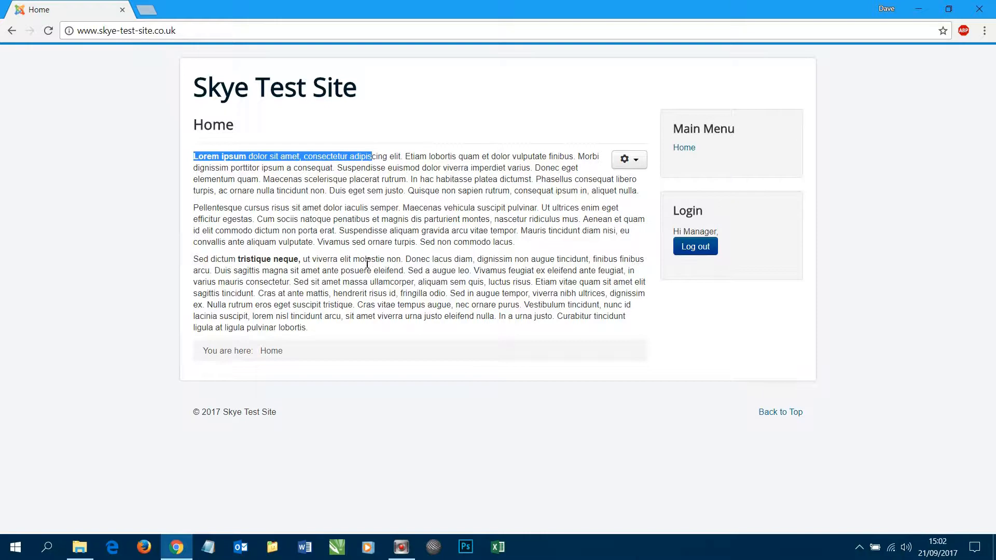
left_click(381, 215)
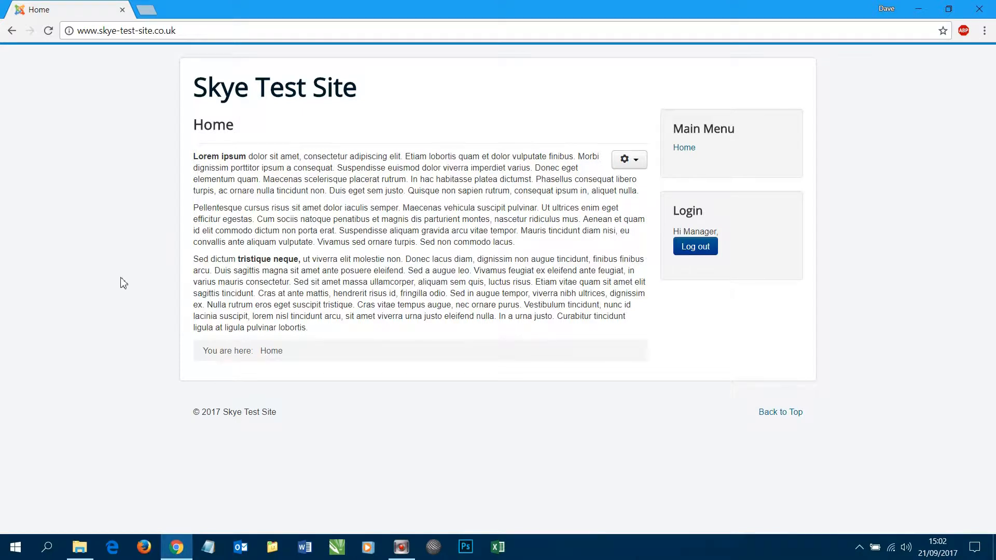
Switch to File Explorer and show the Test folder in details view with a Dimensions column.
left_click(79, 547)
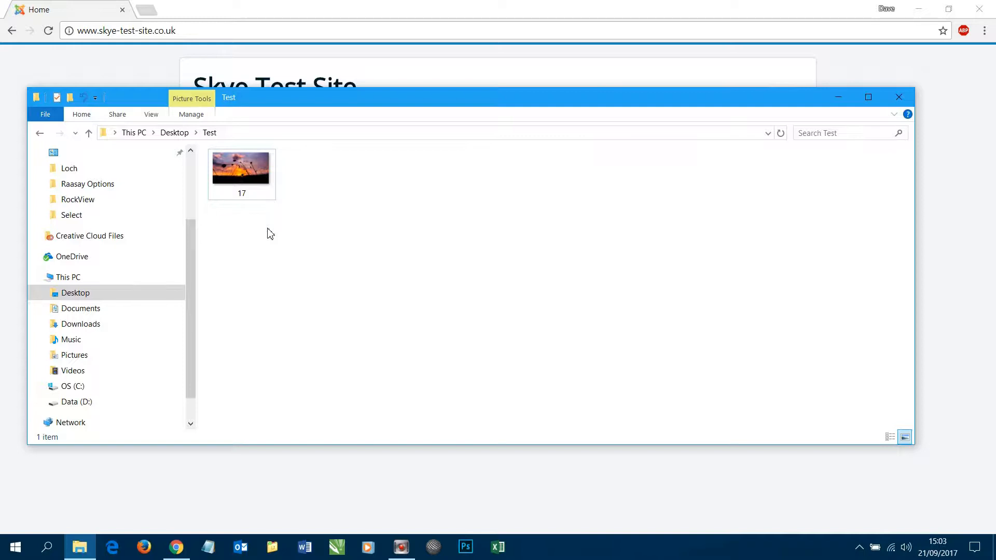
left_click(262, 188)
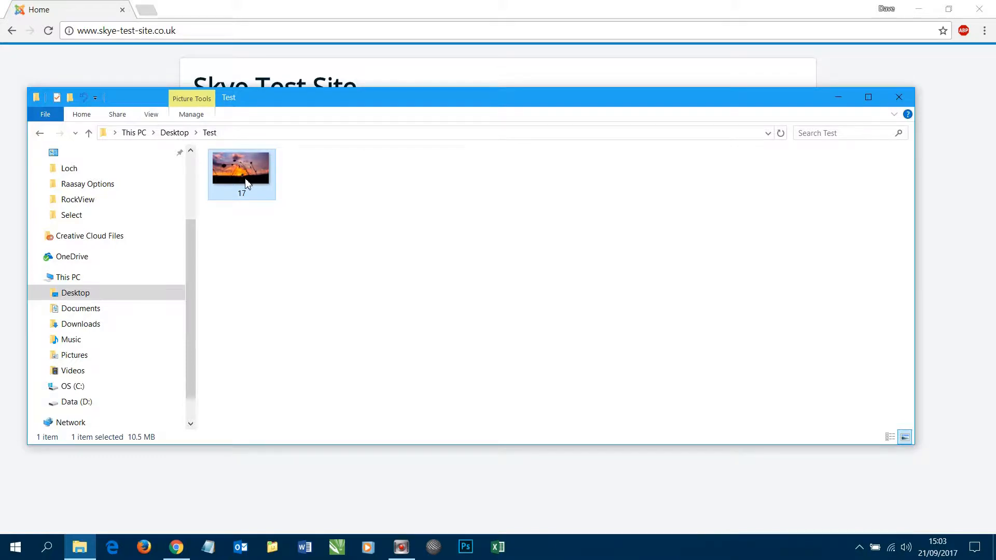
left_click(156, 116)
left_click(316, 146)
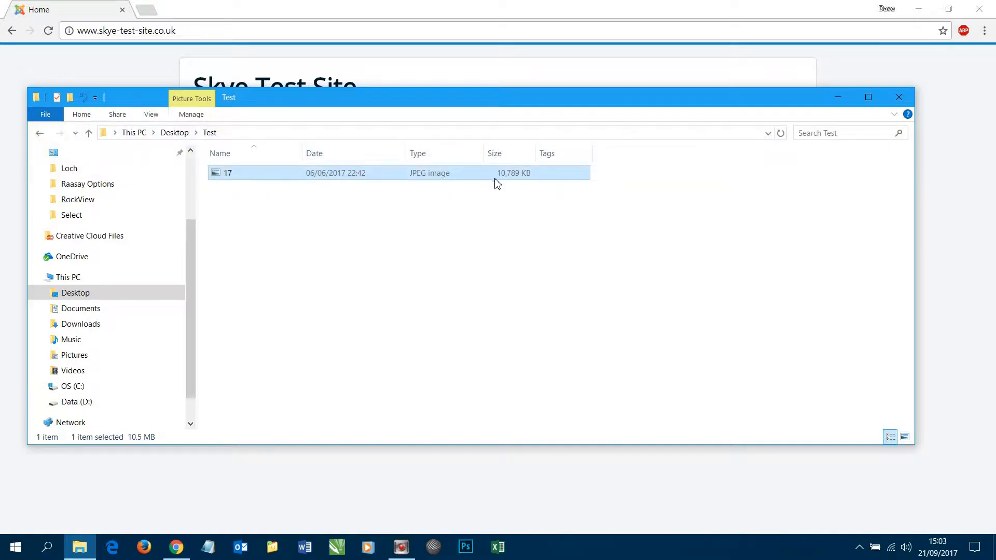
right_click(635, 151)
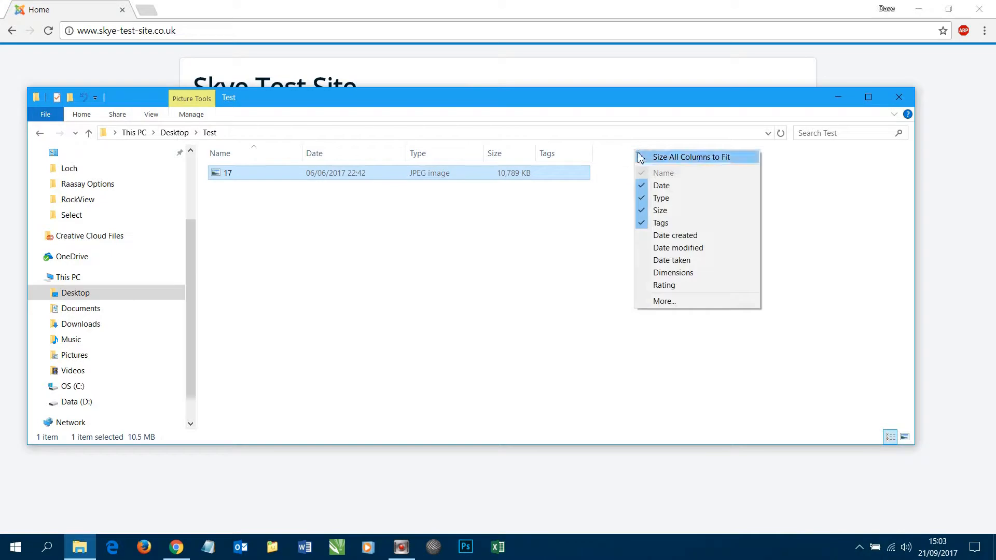
left_click(695, 273)
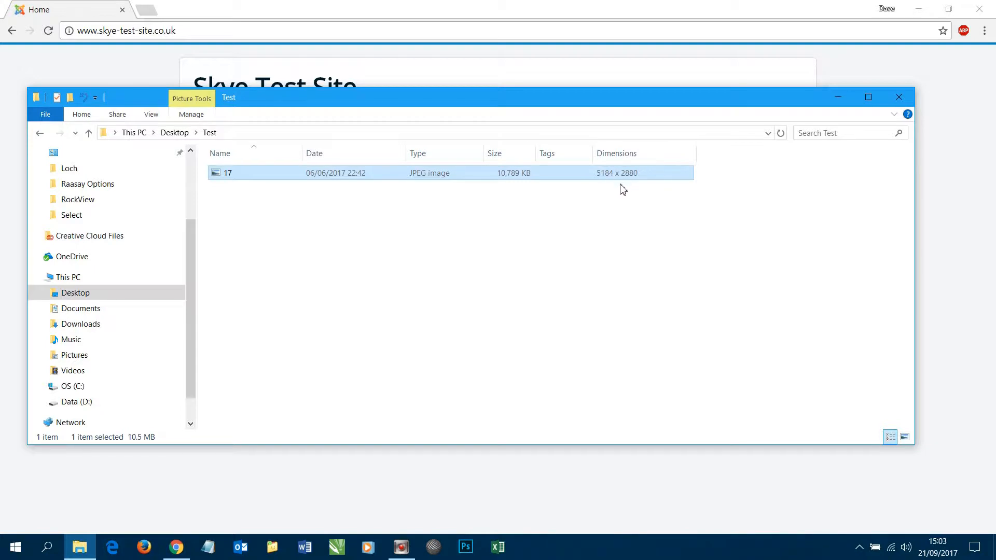
View image 17 in Windows Photo Viewer, inspect it enlarged and at full view, and close the viewer.
double_click(228, 175)
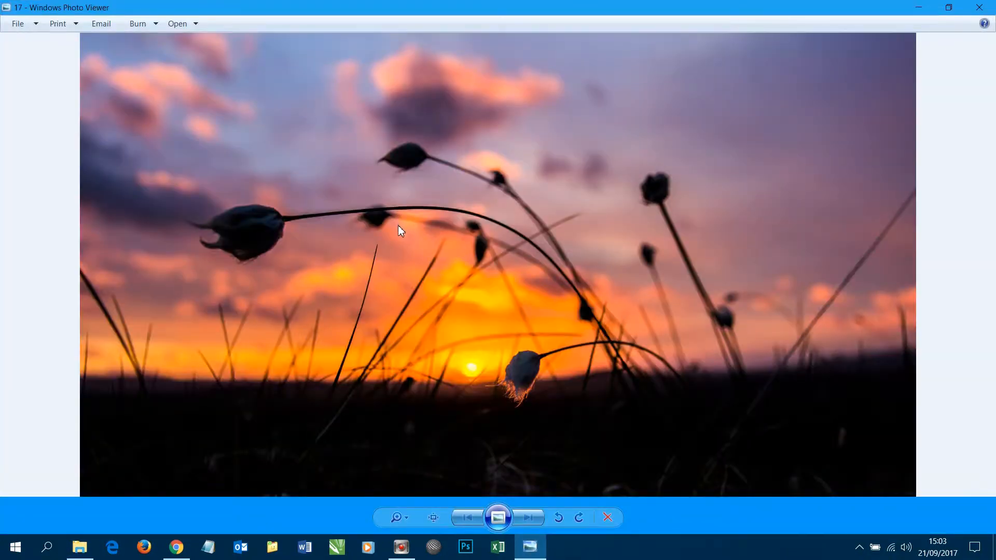
scroll(399, 228, "up", 5)
scroll(399, 228, "up", 2)
scroll(399, 228, "down", 6)
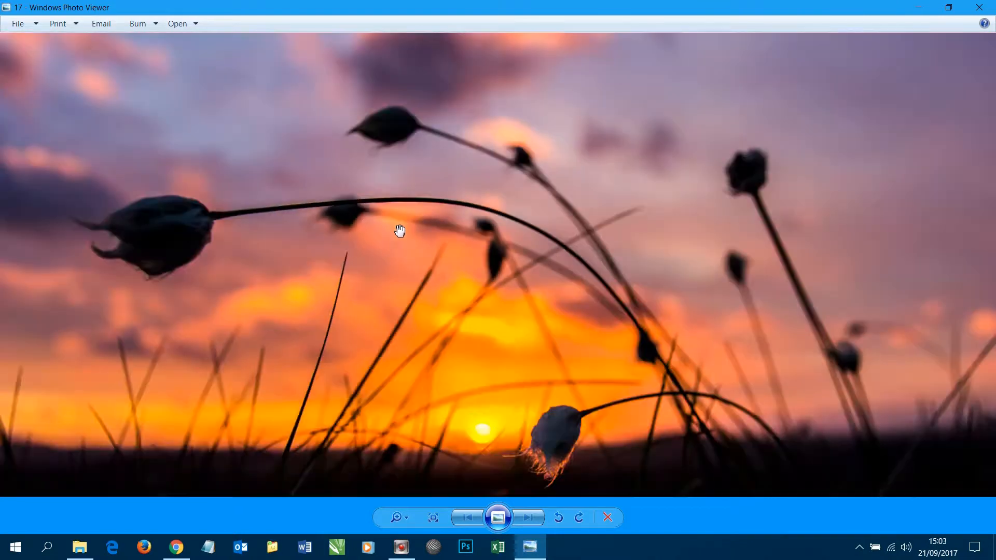
scroll(400, 229, "down", 1)
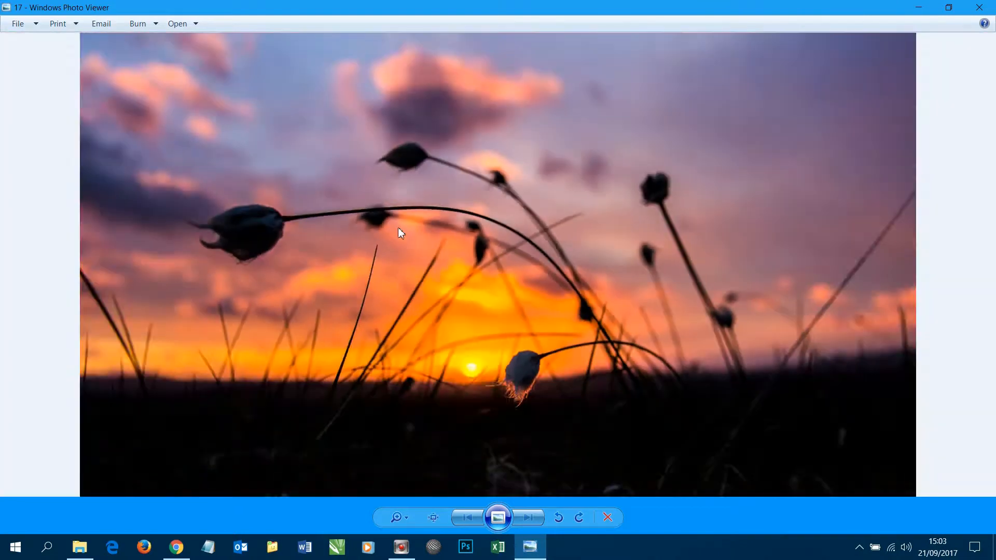
left_click(987, 6)
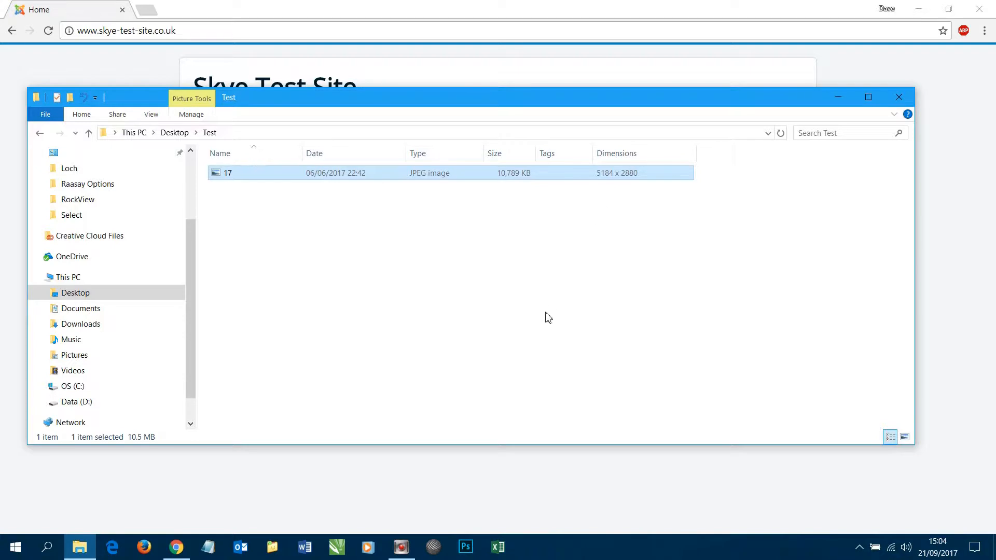
Launch Photoshop and open image 17 from the Test folder in it.
left_click(463, 547)
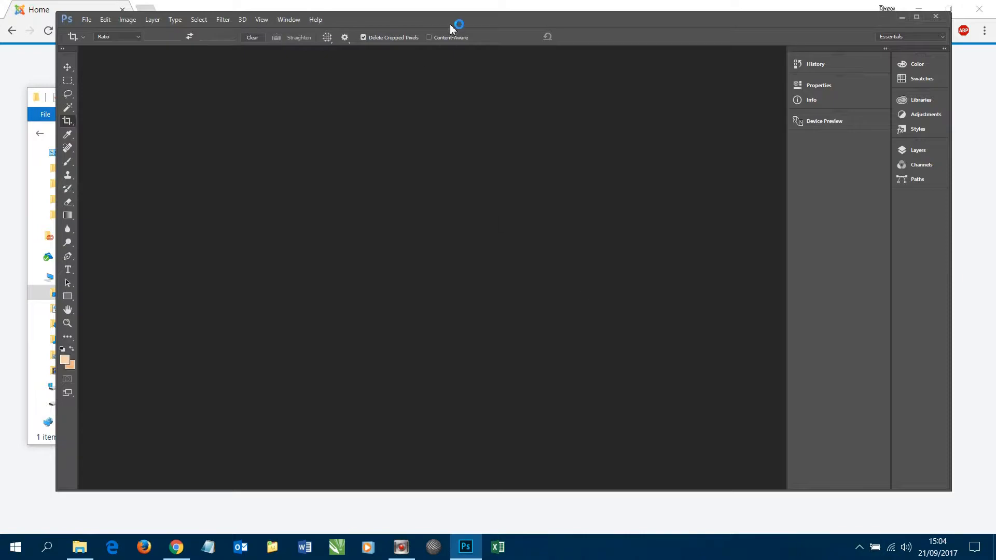
left_click_drag(450, 29, 430, 220)
left_click_drag(351, 175, 343, 330)
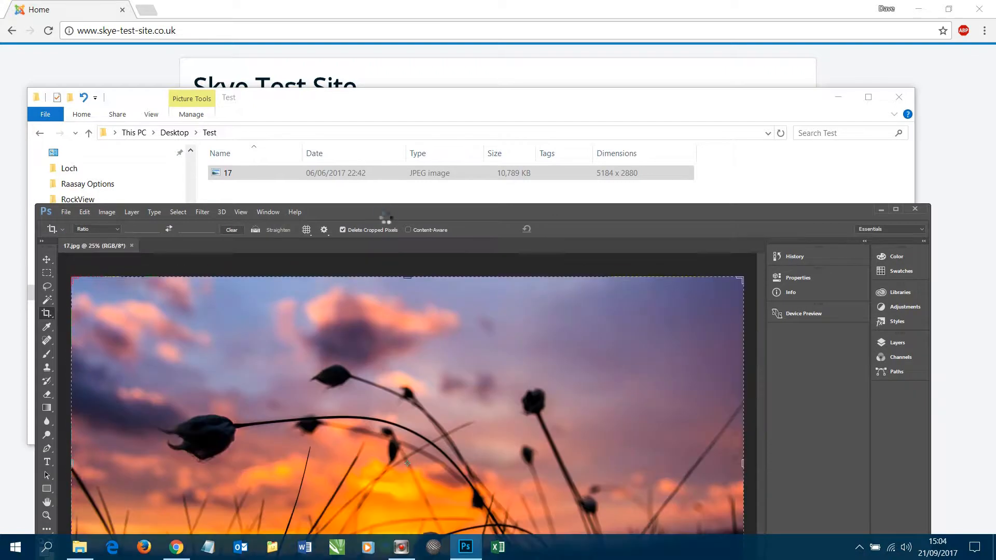
left_click_drag(385, 217, 375, 38)
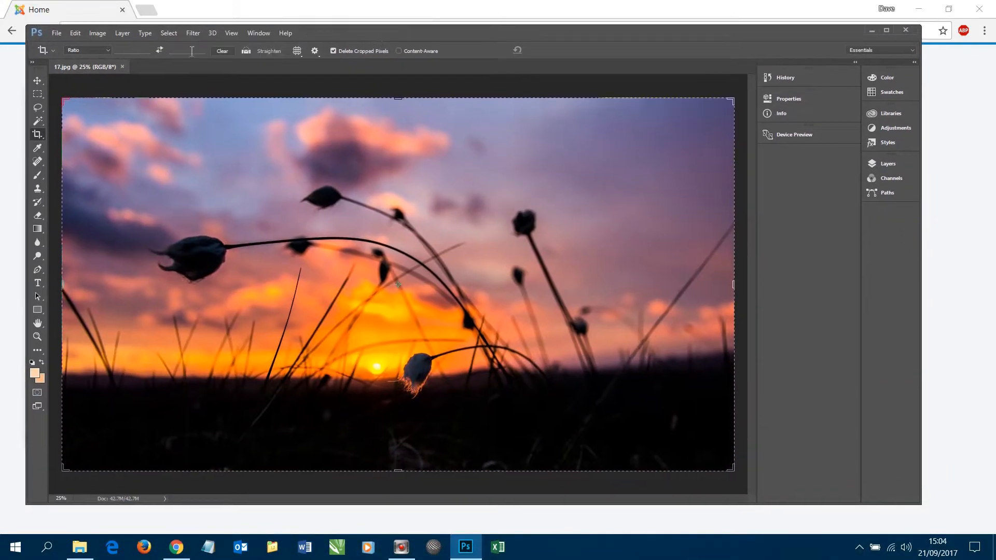
Start a Save for Web (Legacy) export of the sunset image and set its width to 250 px with proportions kept.
left_click(56, 33)
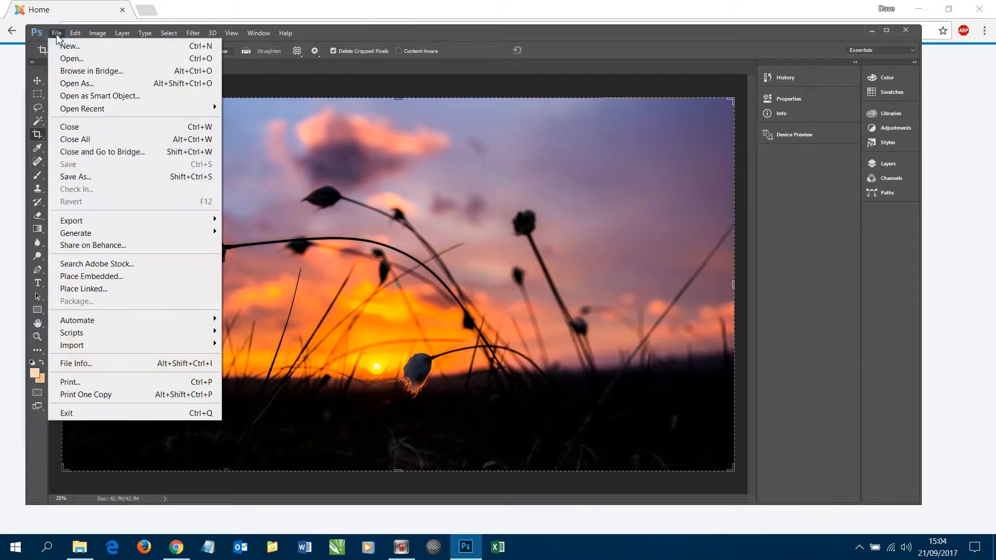
mouse_move(118, 226)
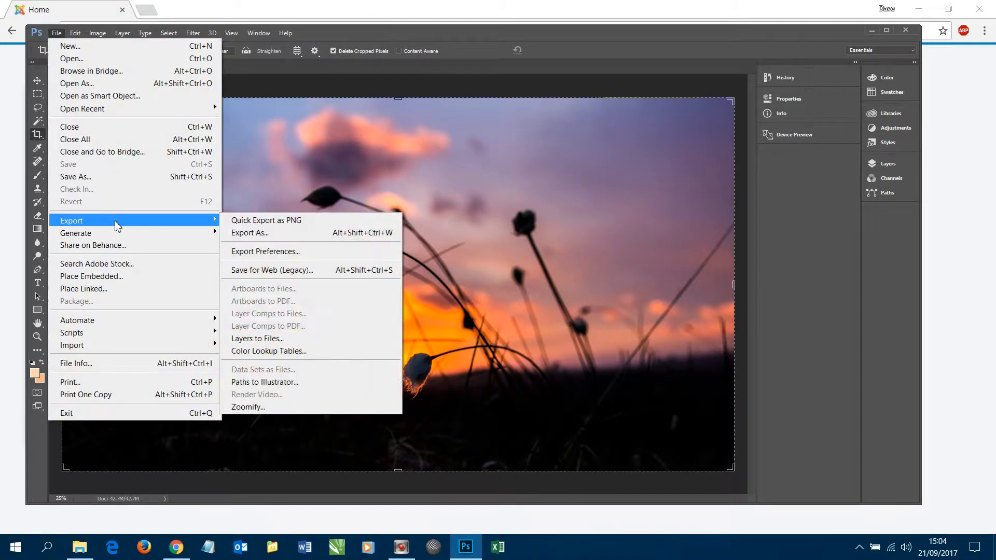
left_click(269, 272)
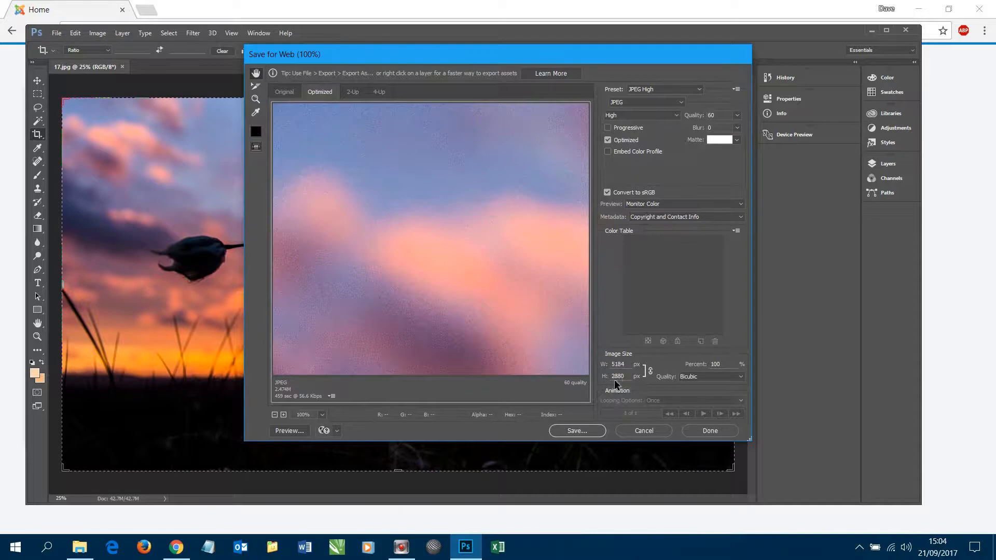
left_click(626, 367)
key("Down")
left_click(620, 364)
type("250")
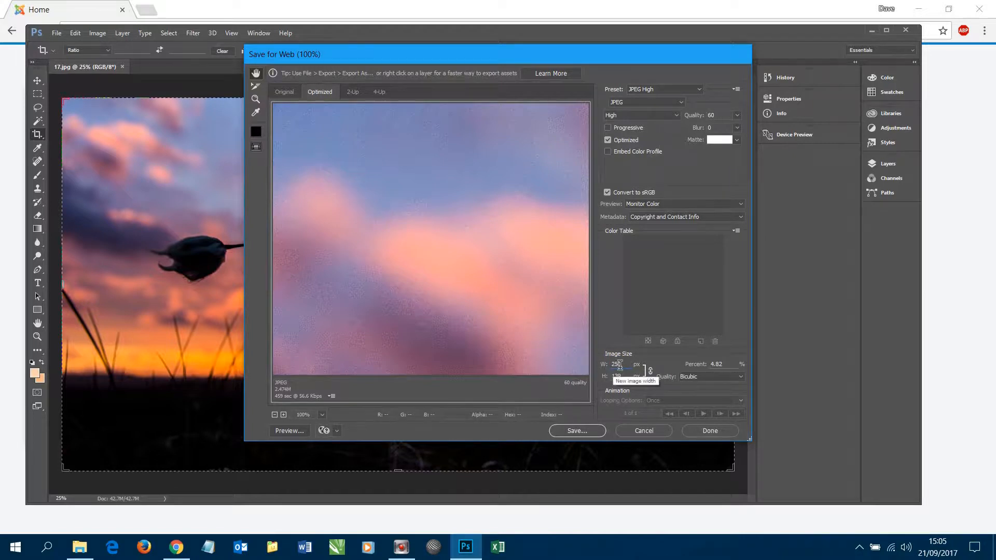
left_click(524, 279)
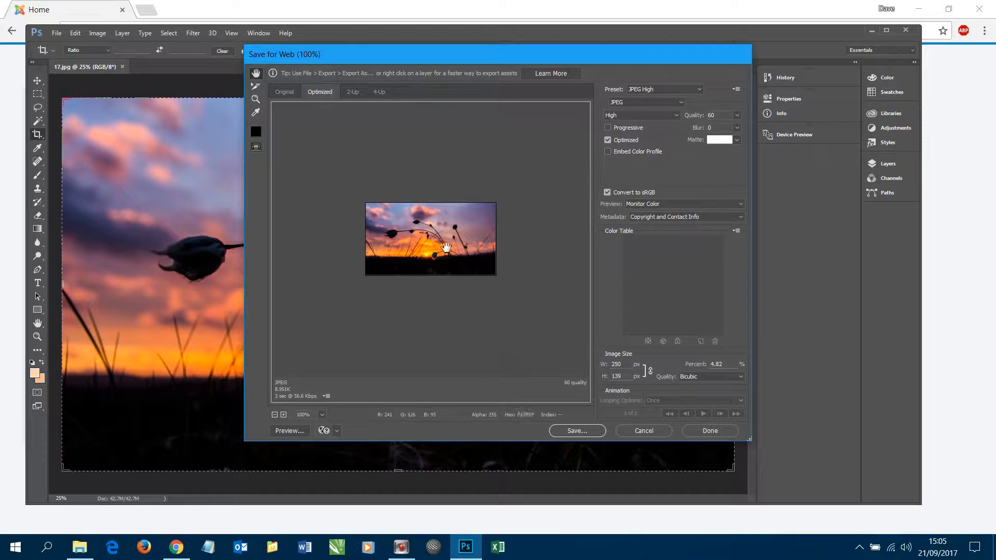
Save the optimized JPEG in the Test folder under the file name 1.
double_click(714, 119)
key("shift+Down")
left_click(577, 431)
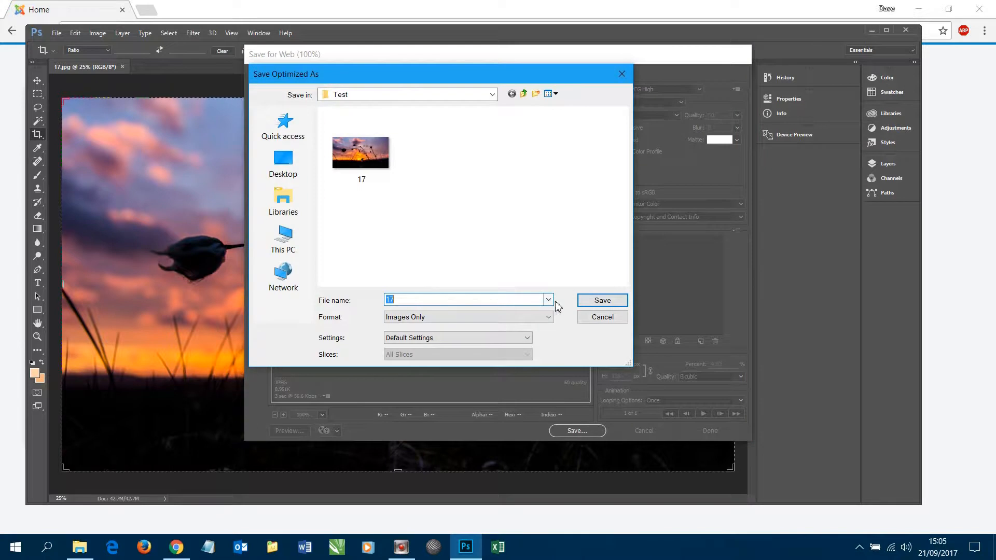
left_click(434, 301)
left_click_drag(427, 303, 382, 305)
type("1")
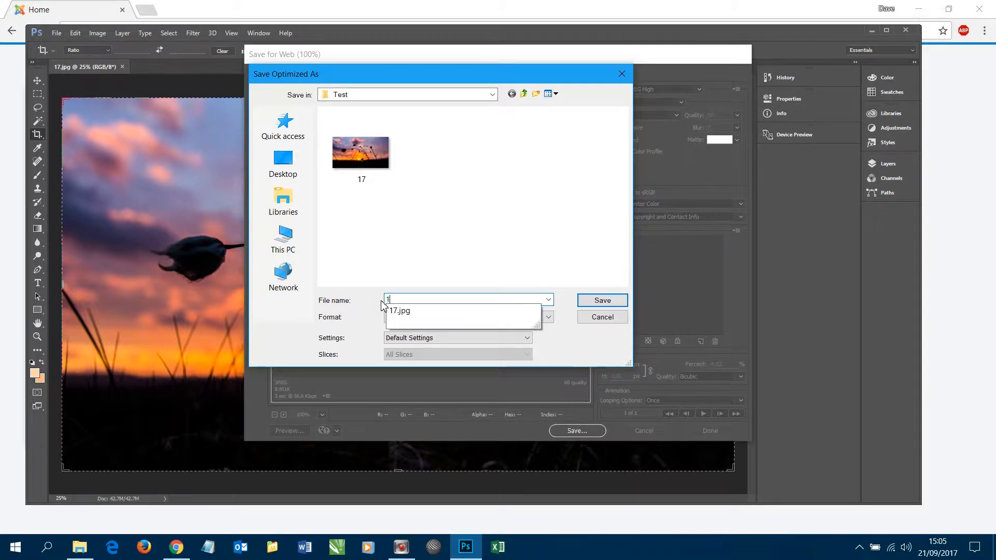
key("Return")
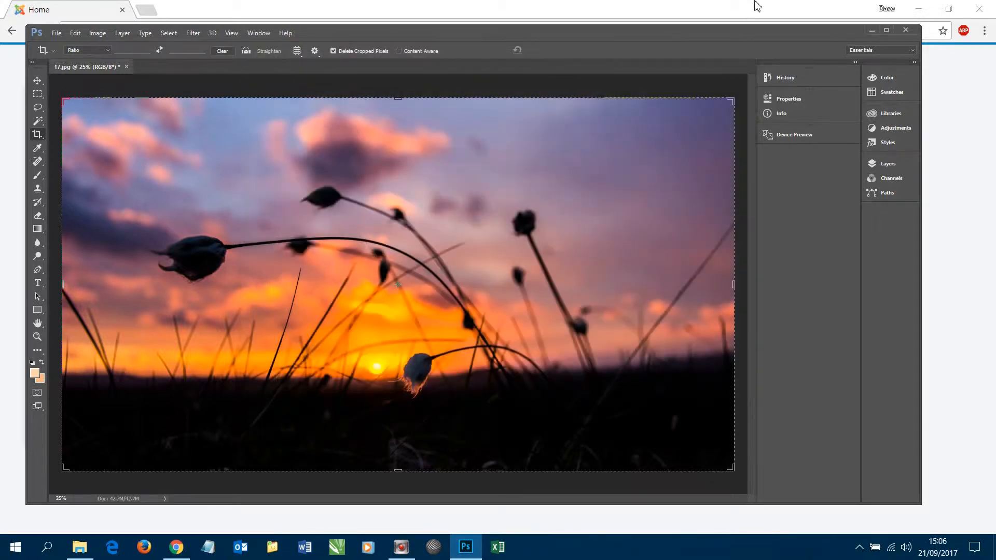
Return to File Explorer, compare the size and dimensions of images 1 and 17, and preview image 1.
left_click(872, 31)
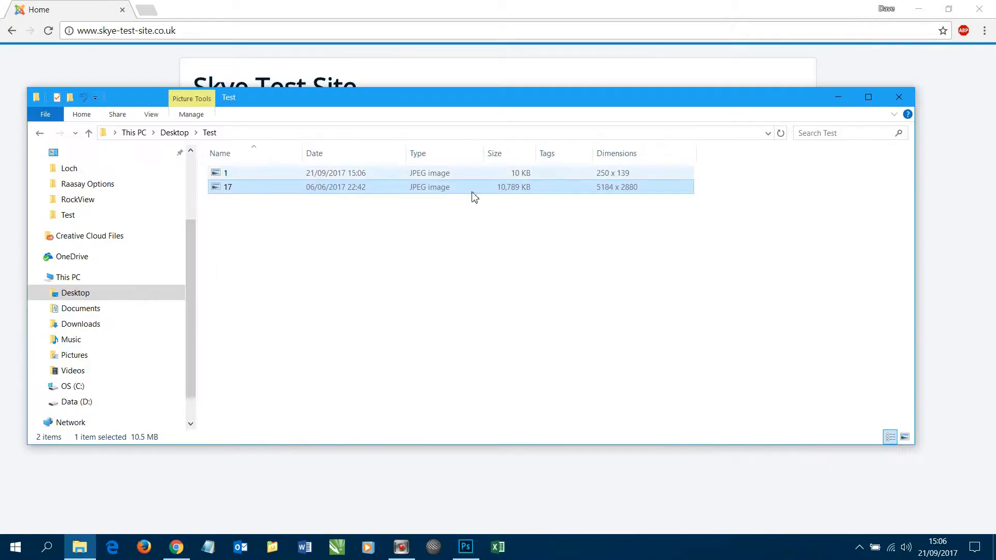
left_click(271, 236)
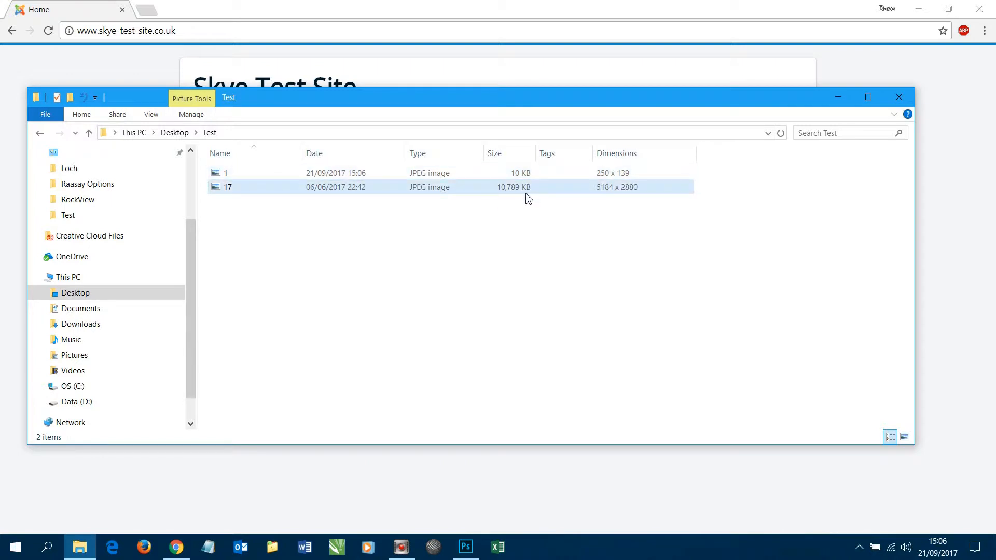
left_click(521, 174)
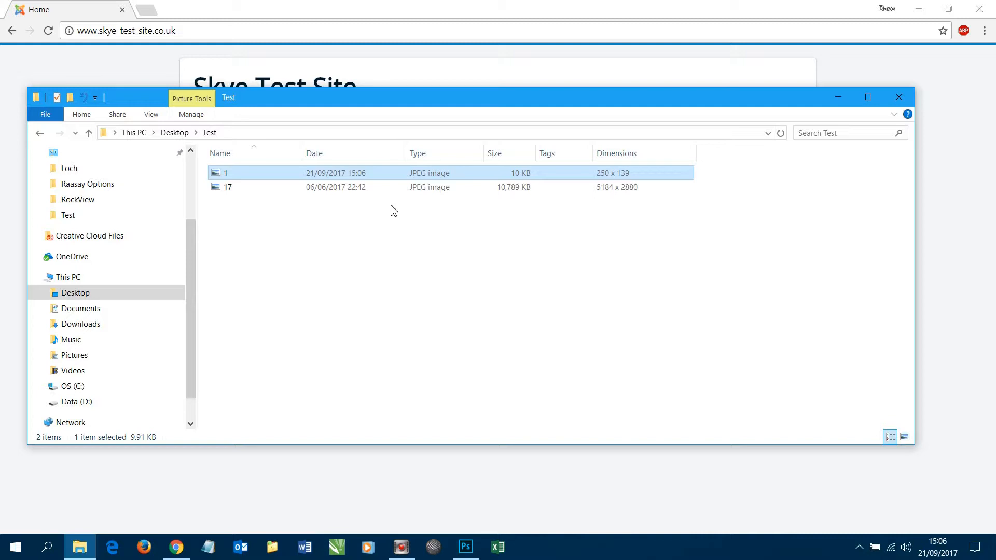
double_click(228, 174)
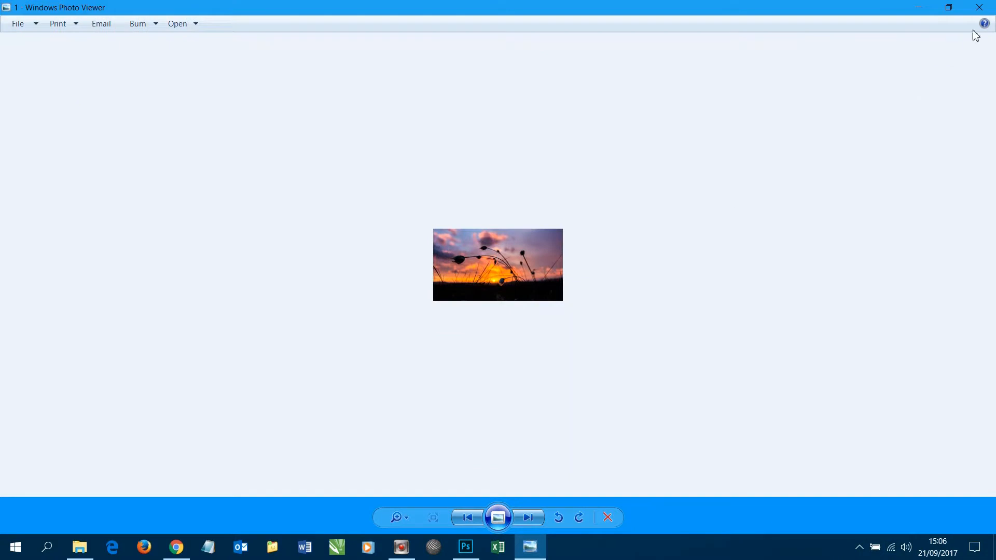
left_click(984, 9)
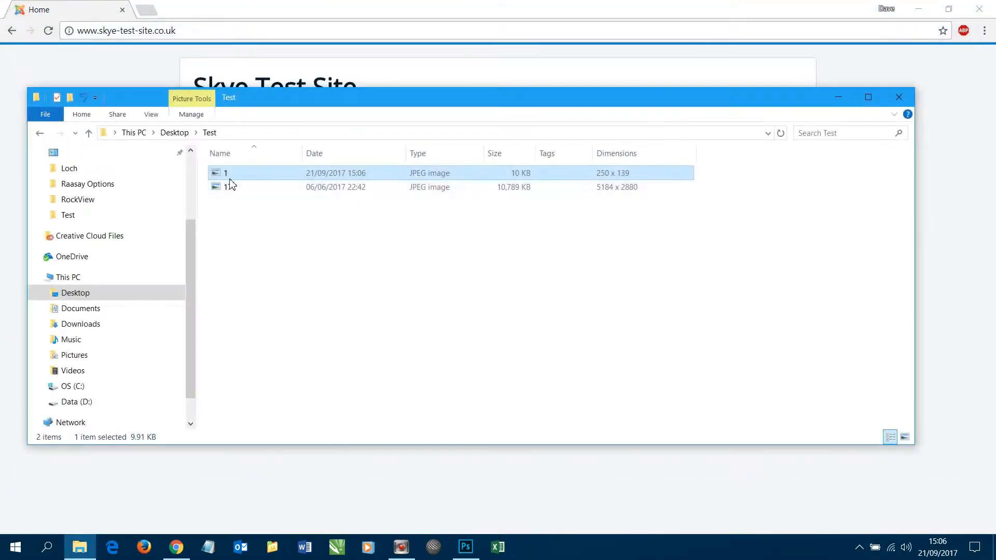
Rename image 1 in the Test folder as Isle of Skye Sunset.
key("F2")
type("Isle of Skye Sunset")
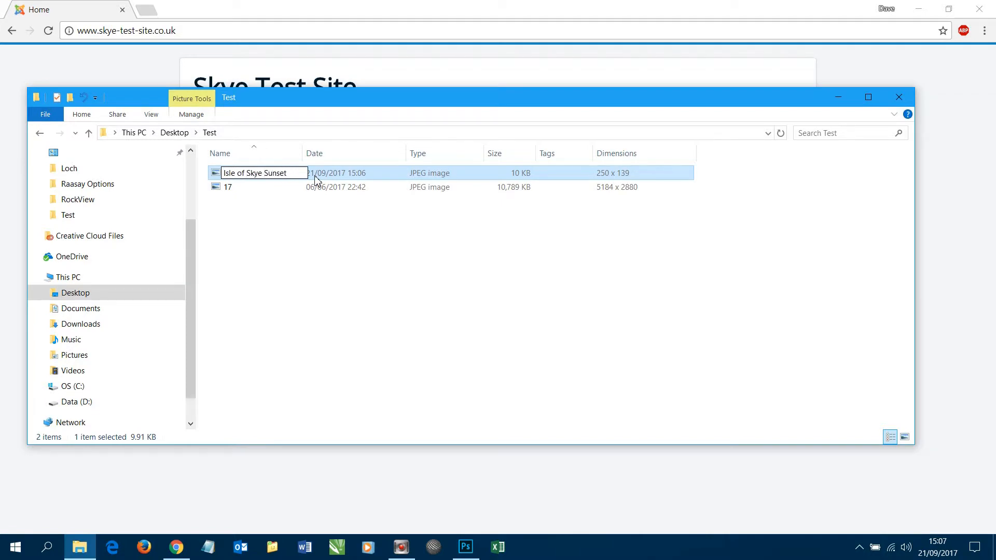
left_click(315, 223)
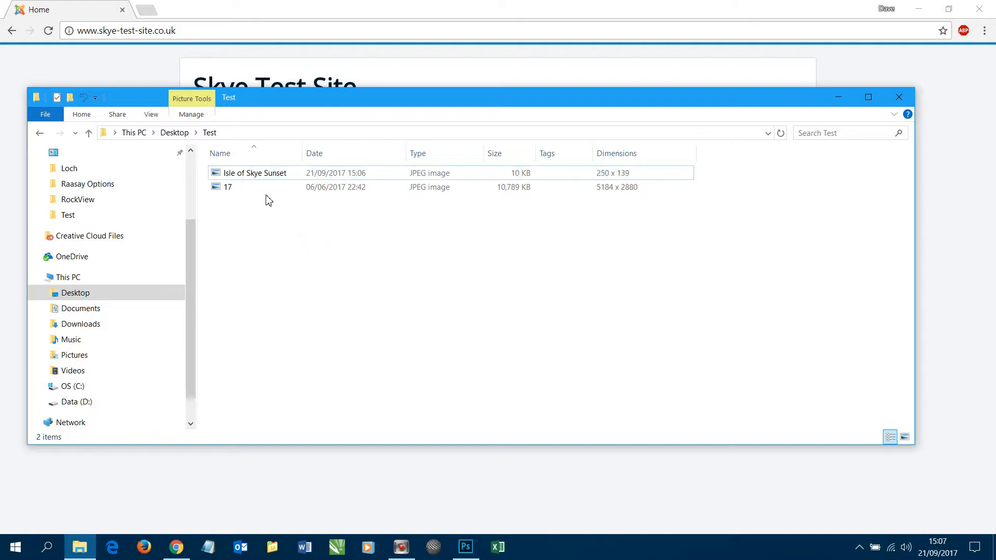
Rename the Isle of Skye Sunset image as Isle-of-Skye-Sunset, replacing the spaces with hyphens.
left_click(241, 178)
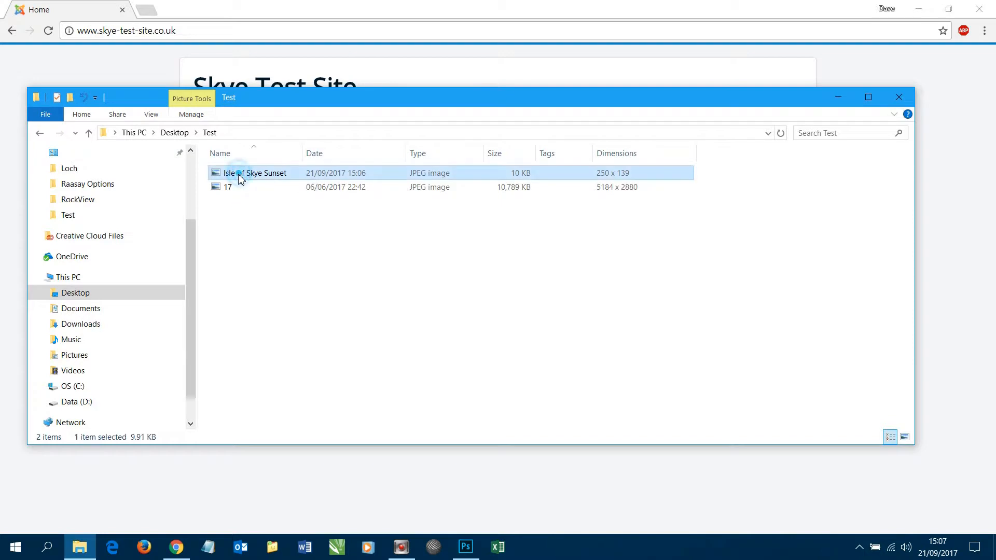
left_click(241, 177)
left_click(244, 173)
key("BackSpace")
type("-")
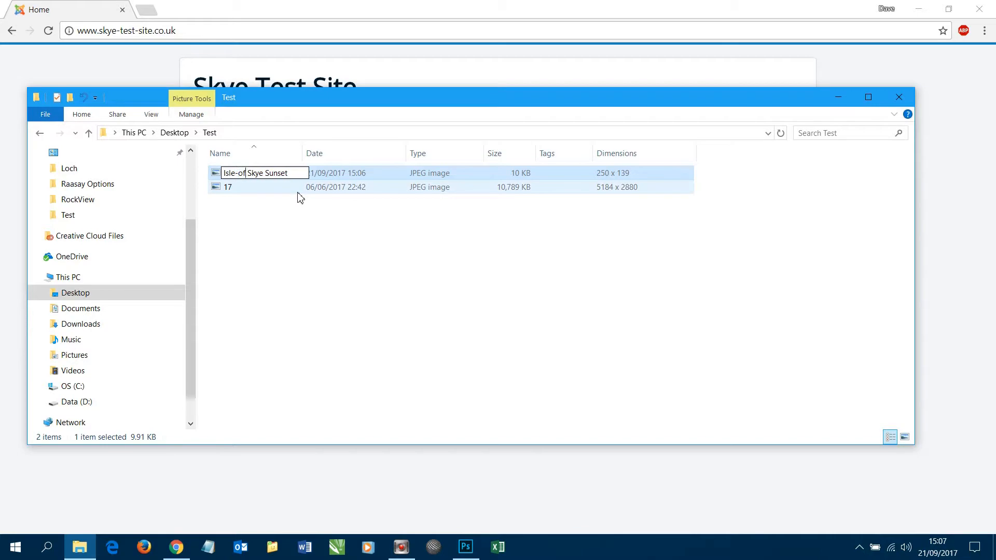
key("BackSpace")
type("-")
key("BackSpace")
type("-")
left_click(295, 221)
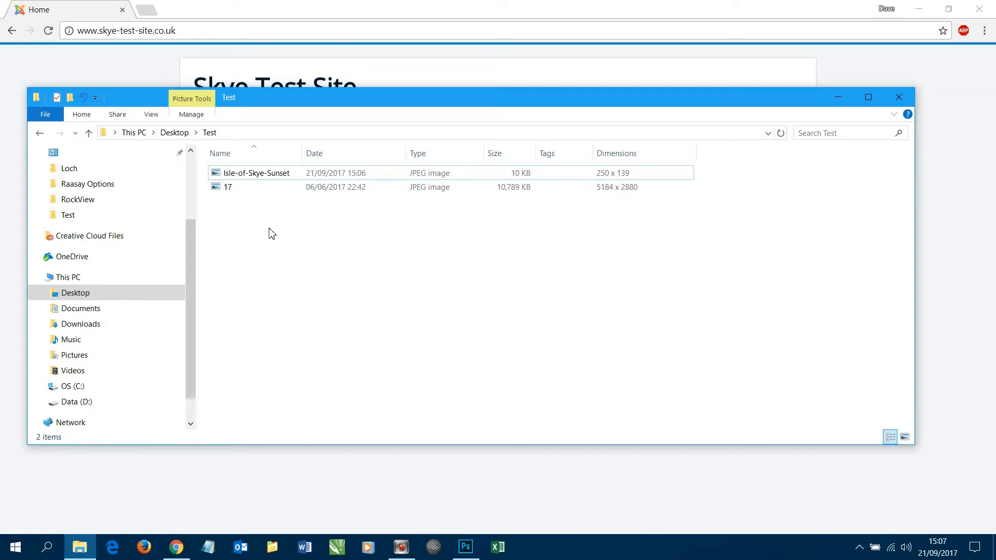
Switch to Chrome, open the Home article for editing and place the cursor before Lorem ipsum in the first paragraph.
left_click(176, 547)
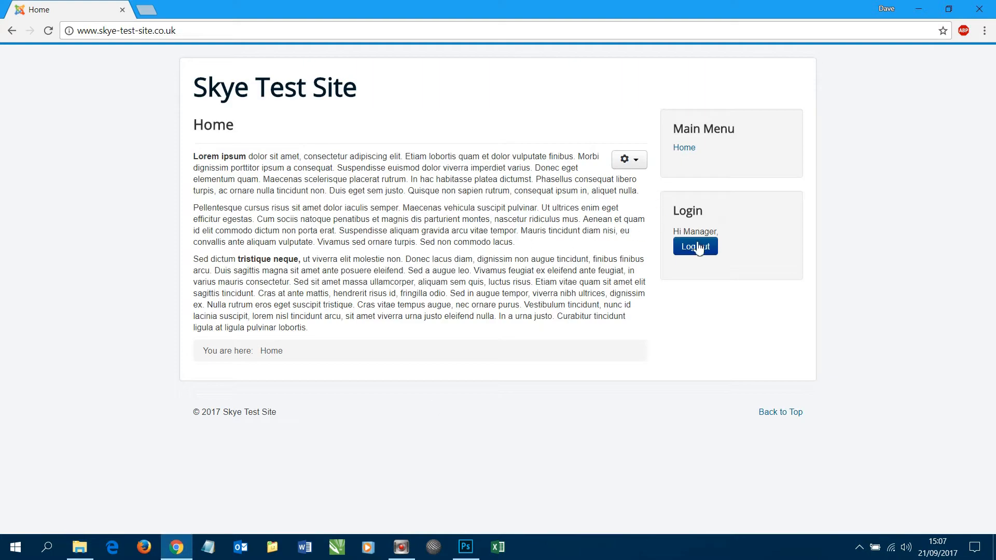
left_click(630, 159)
left_click(574, 180)
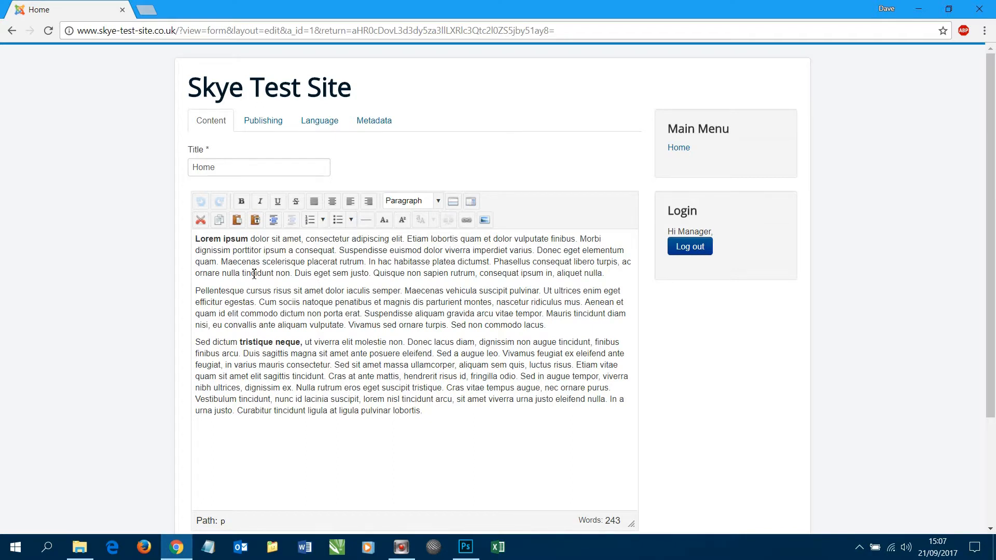
left_click(197, 239)
left_click(197, 240)
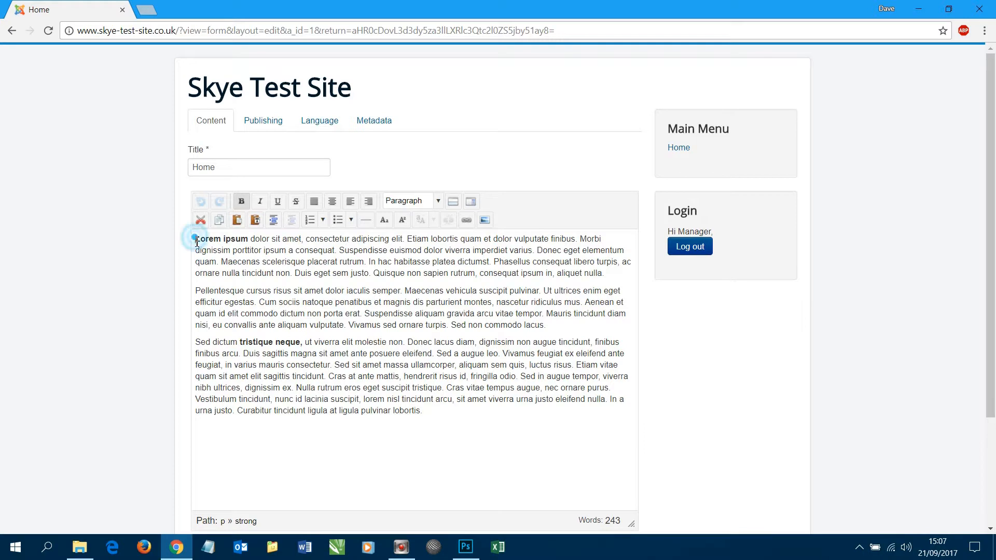
Start inserting an image, create a Sunset folder in the Image Manager and open that folder.
left_click(487, 224)
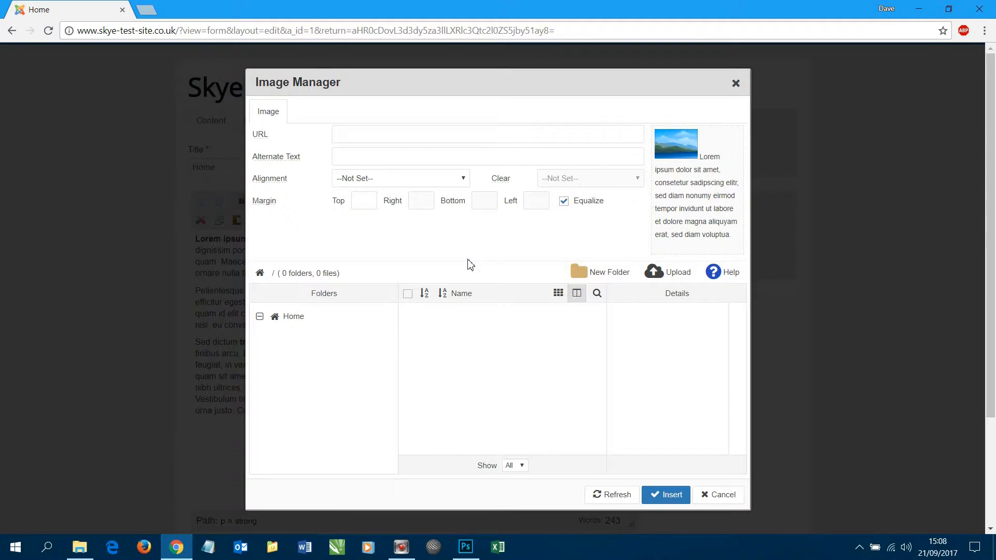
left_click(595, 278)
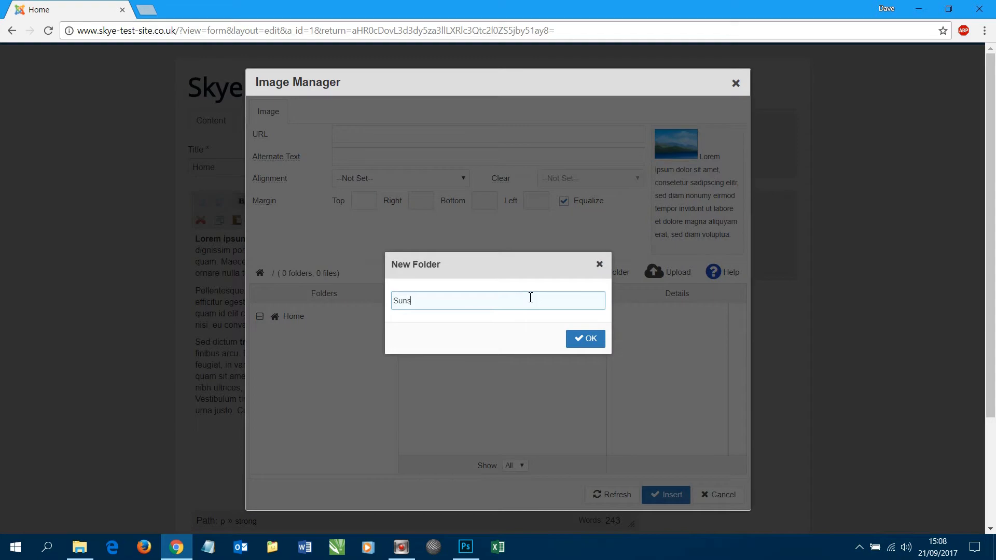
left_click(584, 338)
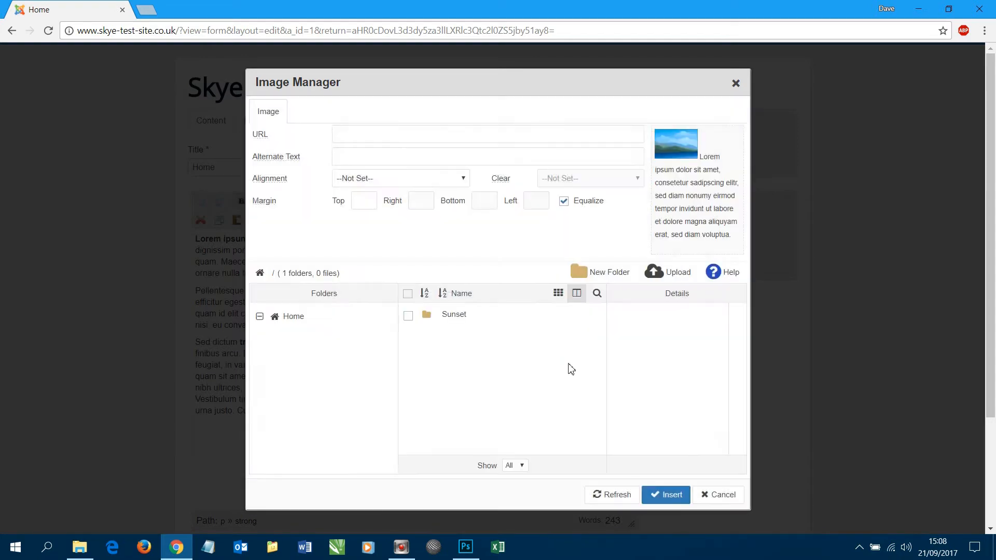
double_click(462, 323)
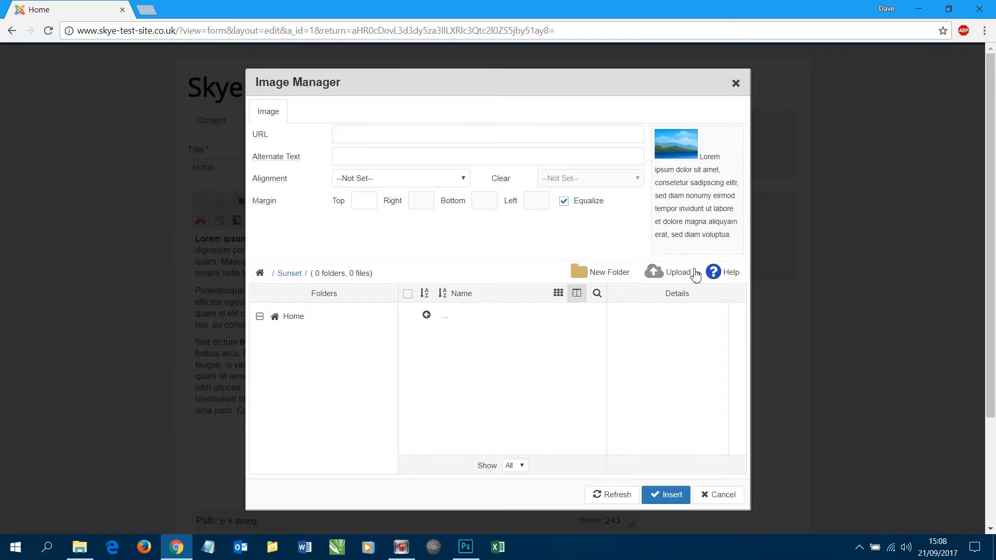
Upload the Isle-of-Skye-Sunset image from the Test folder in File Explorer into the Sunset folder.
left_click(677, 273)
left_click_drag(491, 6, 462, 179)
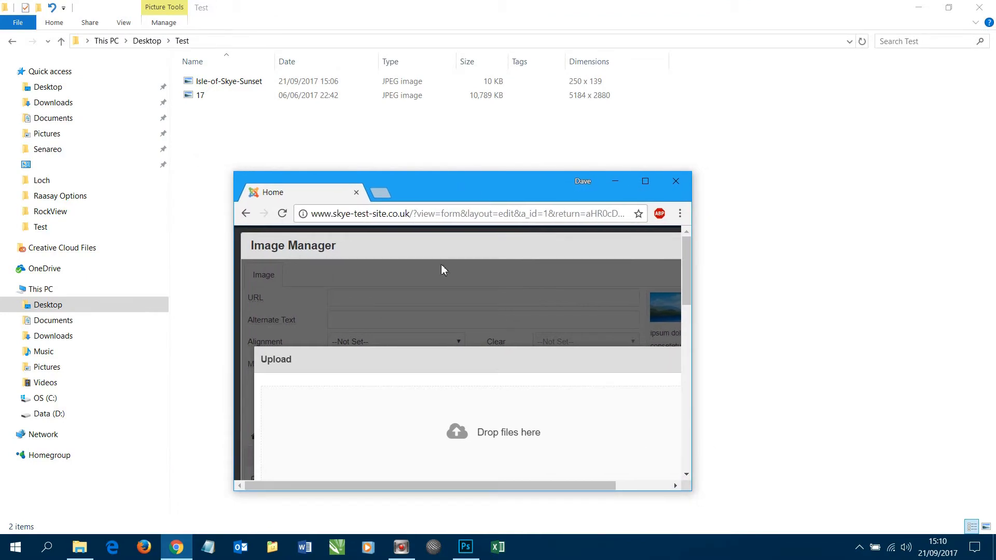
left_click_drag(238, 85, 391, 449)
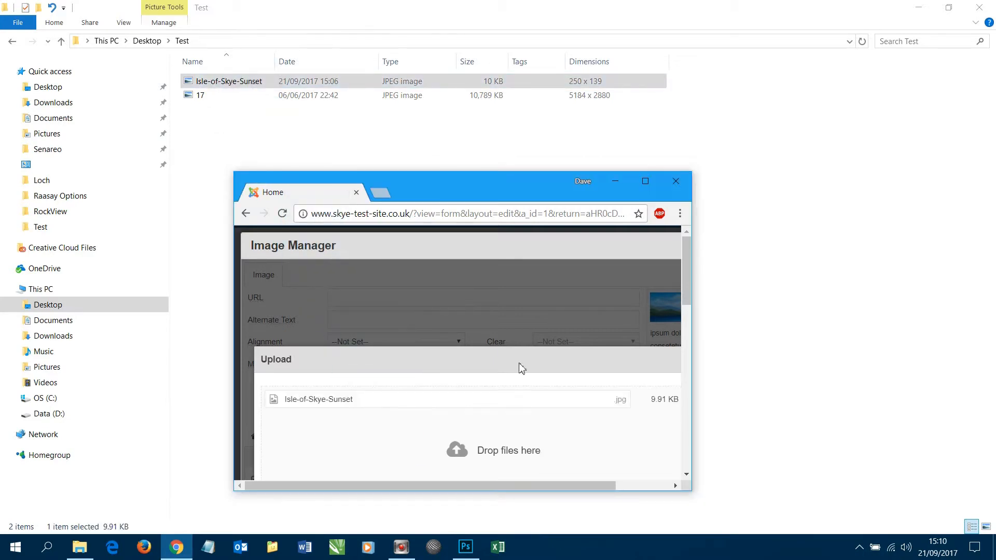
left_click(646, 183)
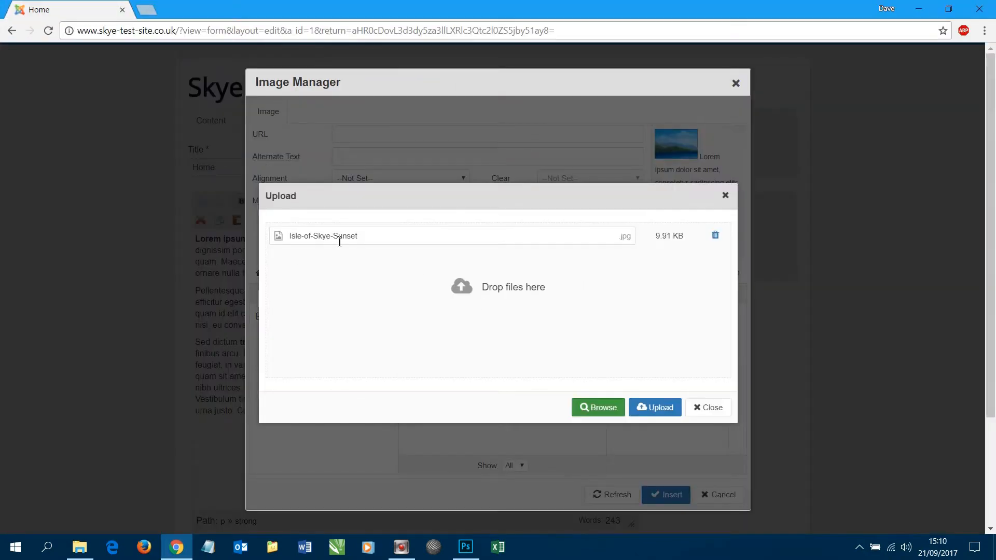
left_click(657, 410)
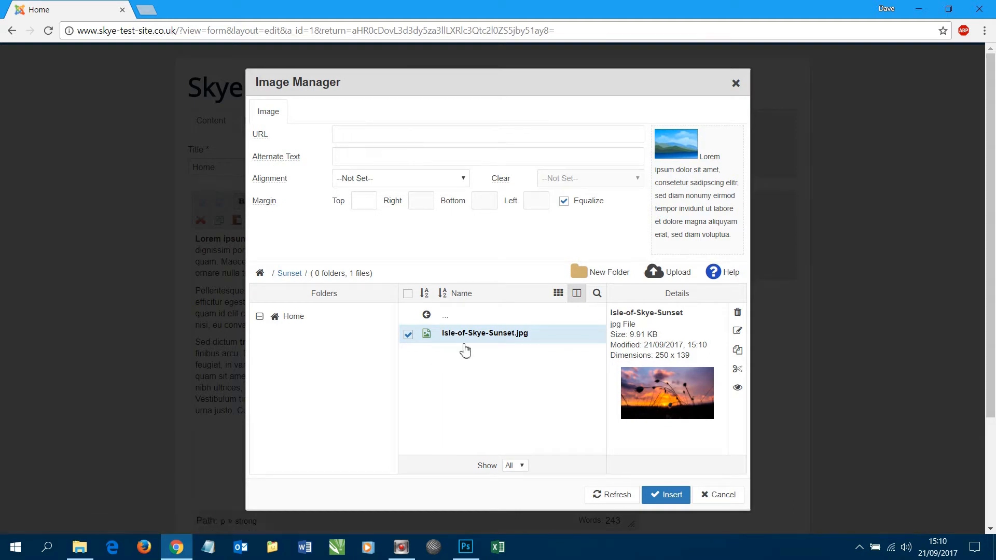
Insert Isle-of-Skye-Sunset.jpg with the alternate text Isle of Skye Sunset into the article and save the article.
left_click(438, 341)
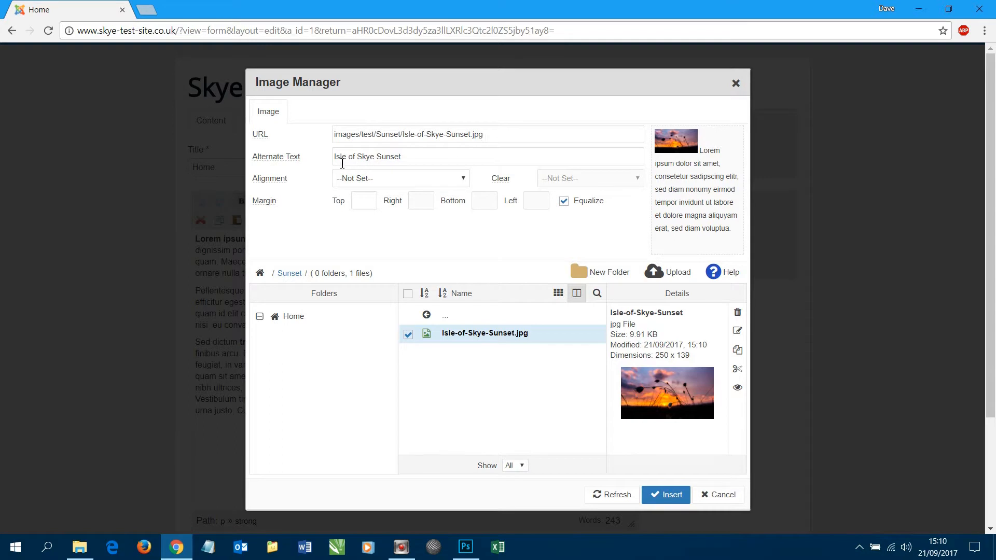
triple_click(419, 155)
left_click(421, 154)
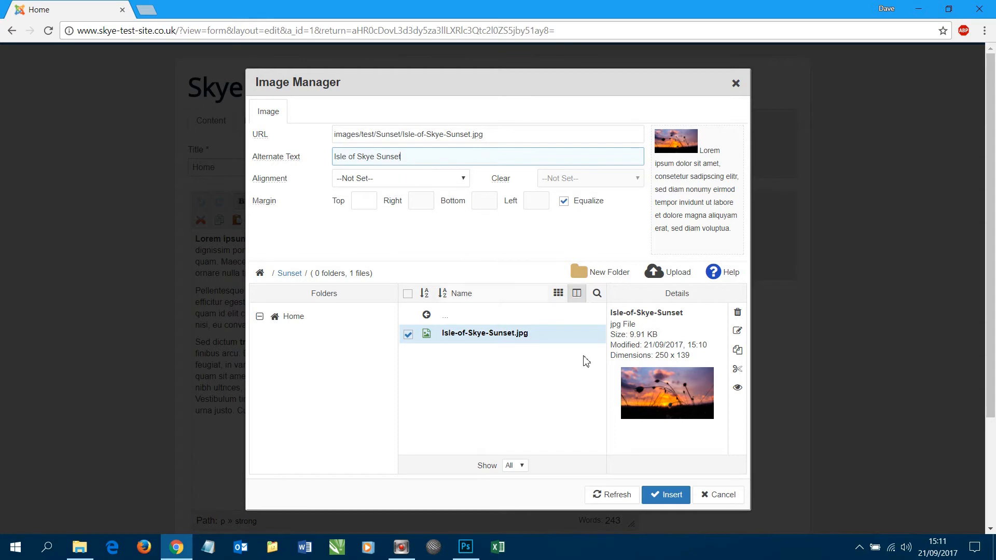
left_click(666, 495)
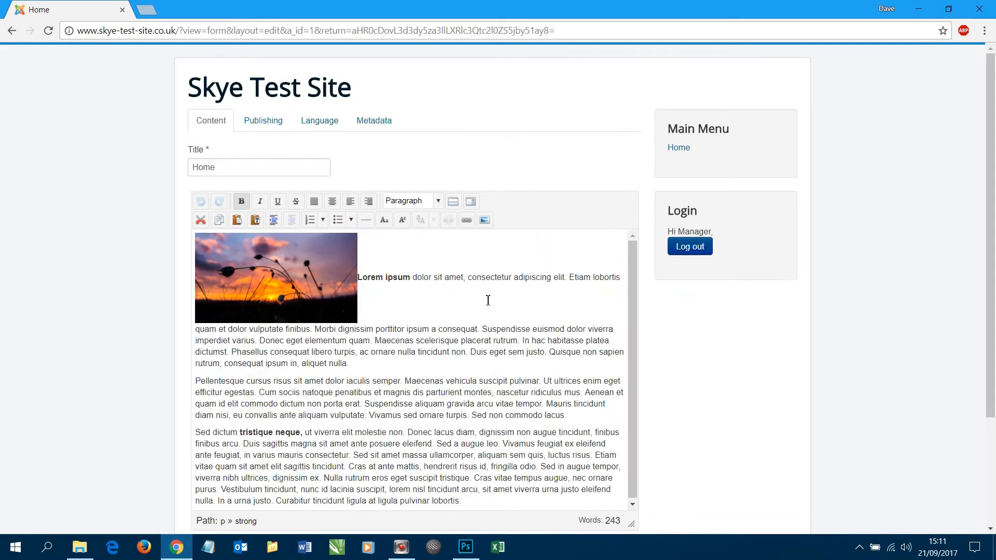
scroll(397, 411, "down", 3)
left_click(208, 431)
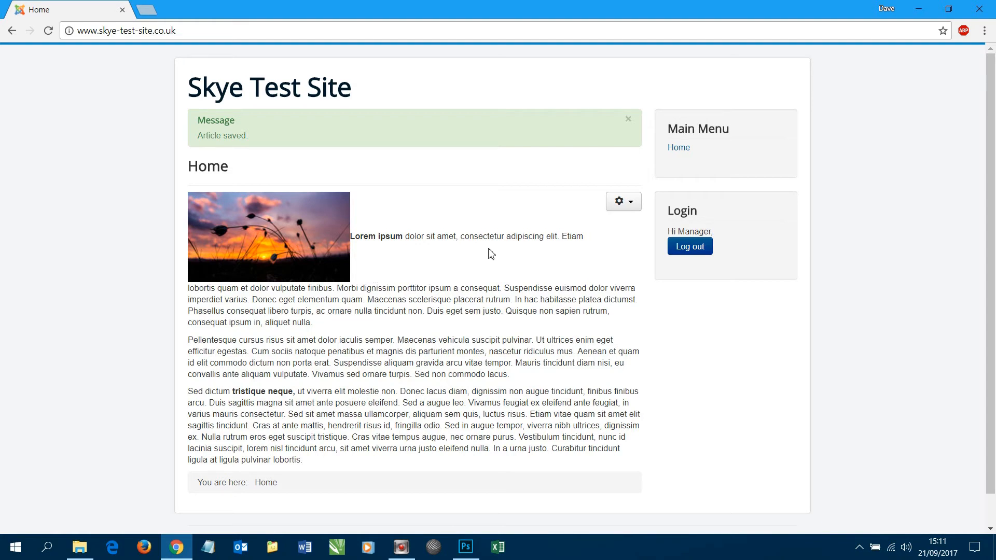
Reopen the Home article for editing and set the sunset image's alignment to Left in its image properties.
left_click(622, 207)
left_click(613, 228)
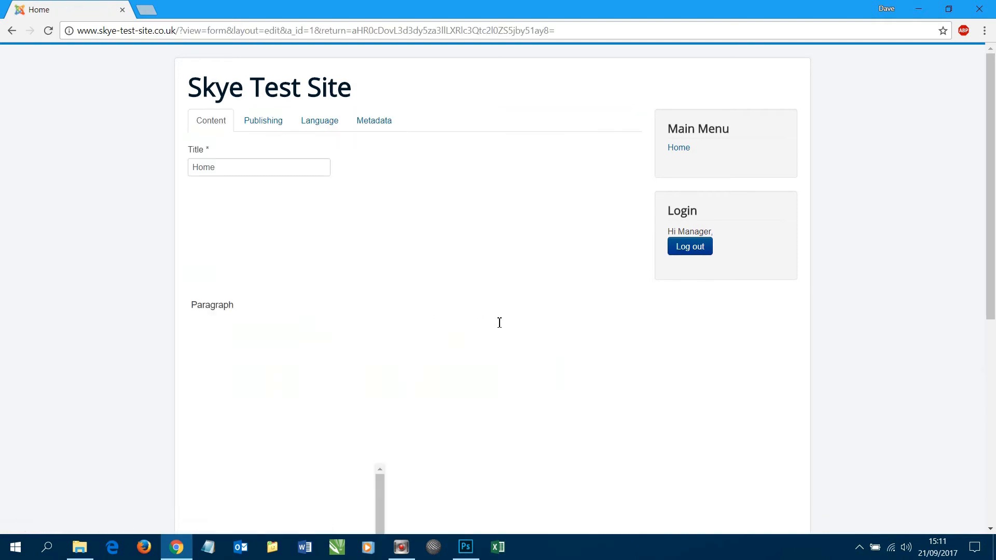
left_click(325, 272)
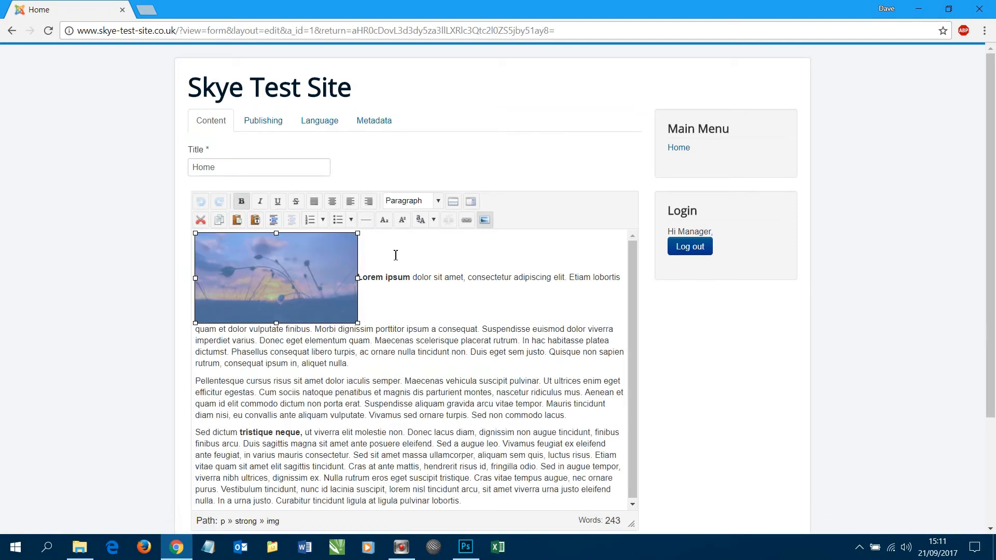
left_click(485, 220)
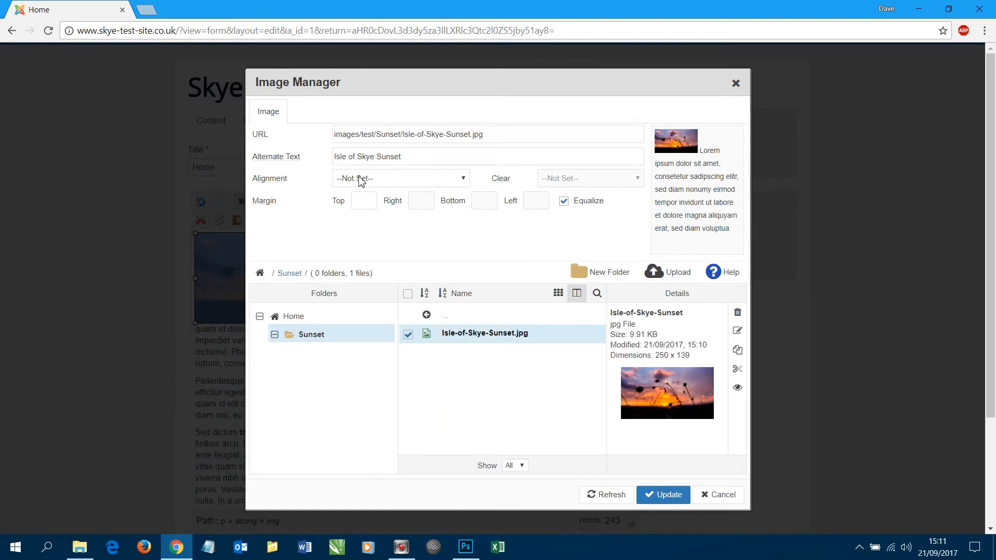
left_click(384, 181)
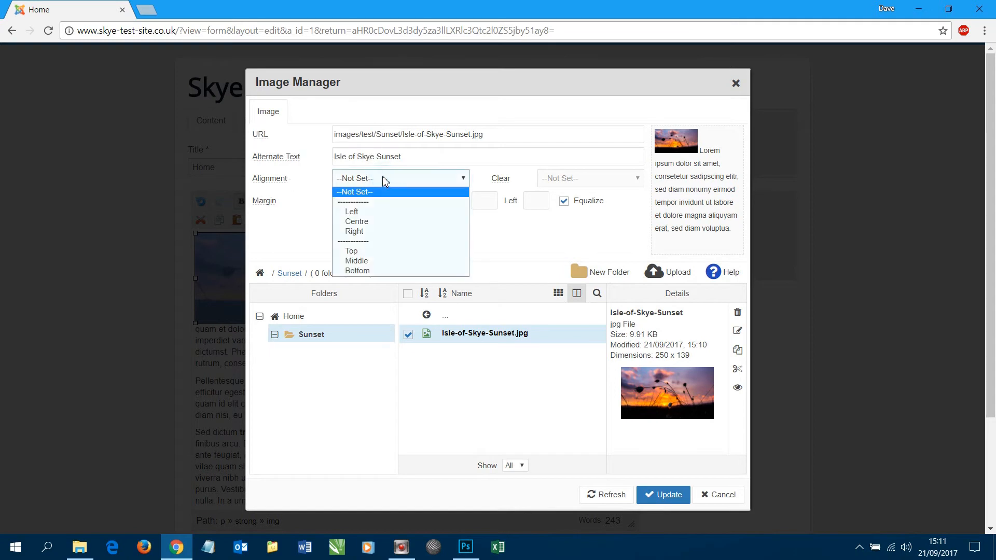
left_click(366, 213)
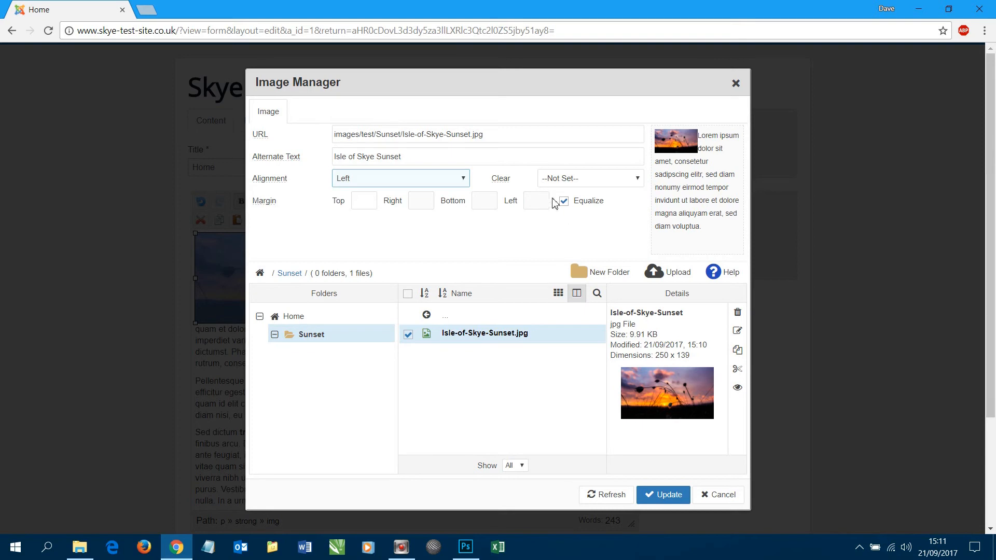
Turn off equalized margins, give the image a right margin of 10, update it and save the article.
left_click(570, 205)
left_click(422, 203)
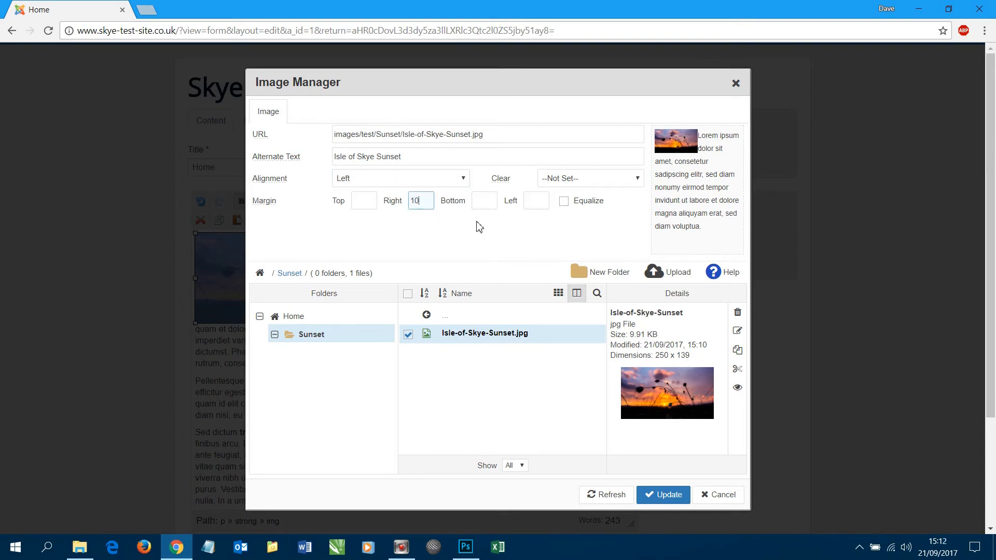
left_click(477, 222)
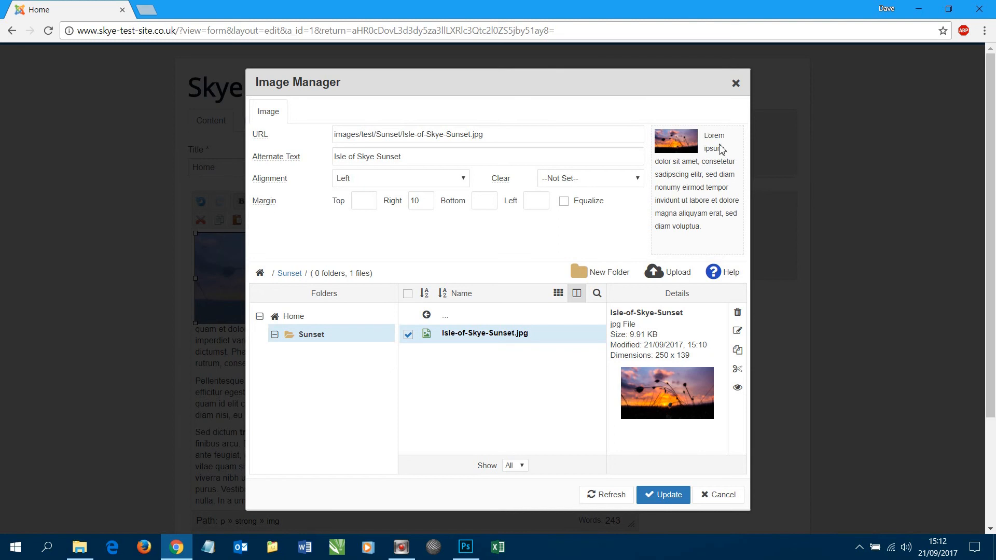
left_click(657, 498)
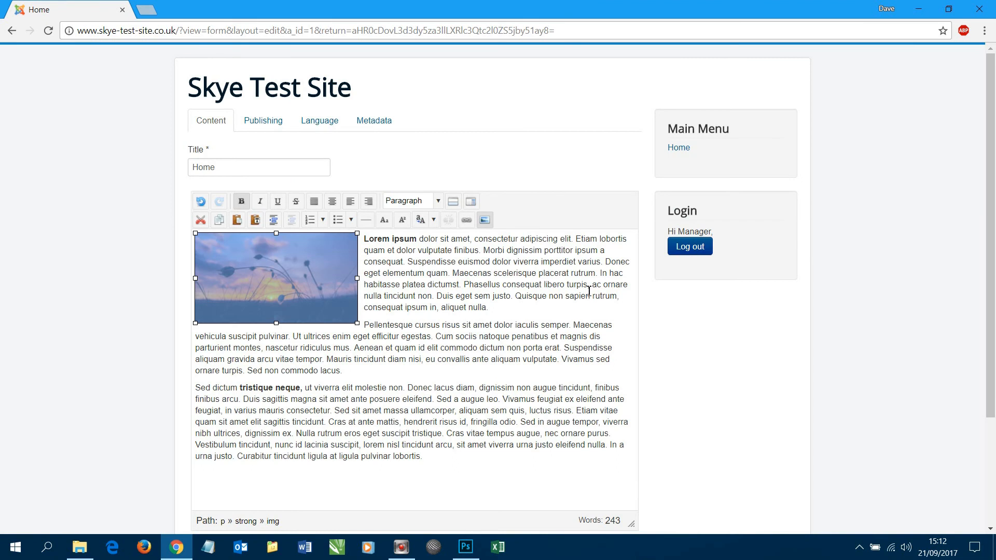
scroll(545, 285, "down", 3)
left_click(222, 418)
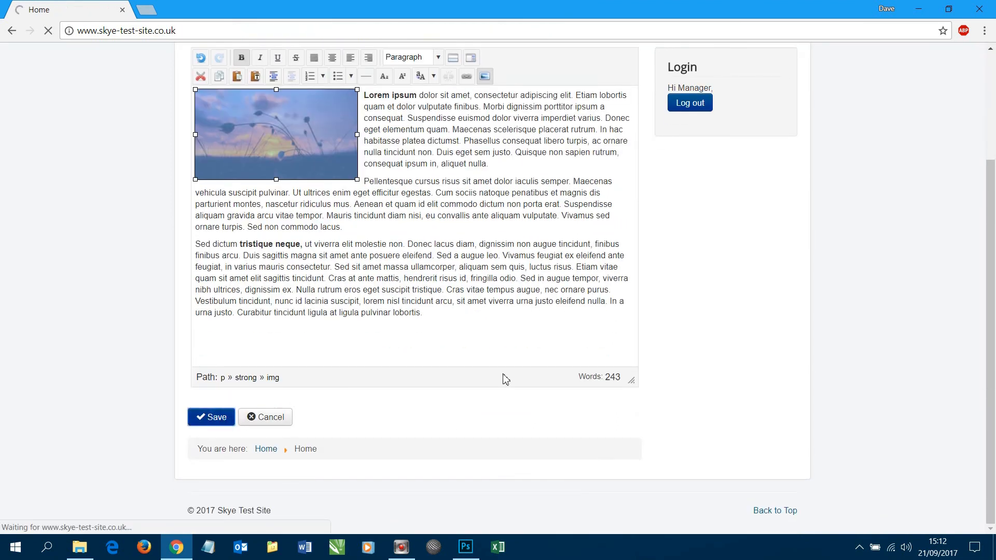